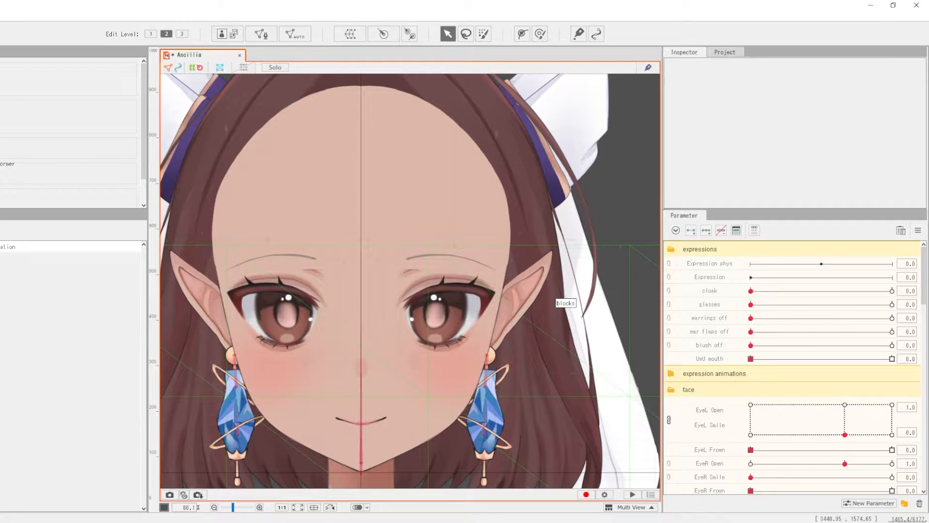
Preview the left eye's expression with EyeL Open at 0.2, EyeL Smile at 0.6 and EyeL Frown at 0.1
left_click_drag(750, 449, 792, 464)
mouse_move(758, 428)
left_mouse_down()
mouse_move(819, 404)
mouse_move(830, 412)
mouse_move(772, 417)
left_mouse_up()
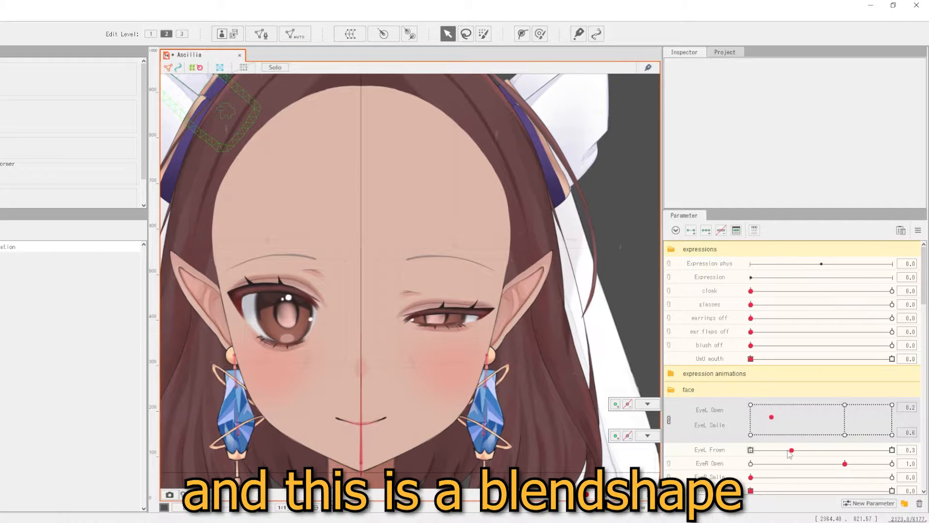
left_click_drag(788, 453, 764, 462)
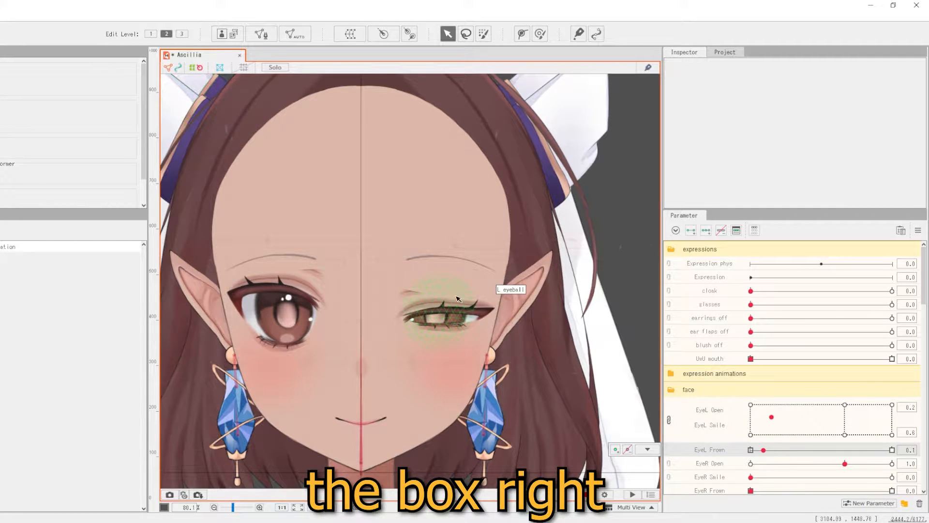
Select the left eyebrow mesh and bring up its BrowL Angle and BrowL Form parameters
scroll(450, 298, "up", 3)
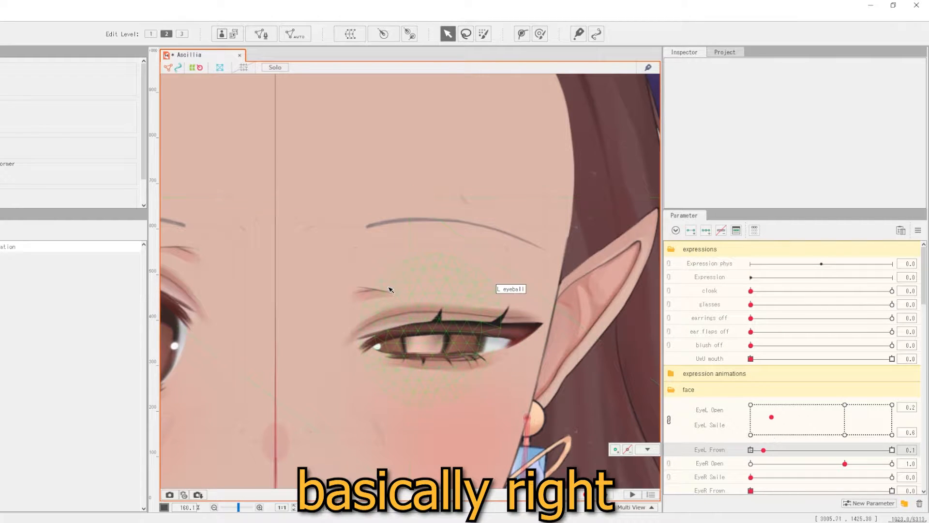
left_click(411, 221)
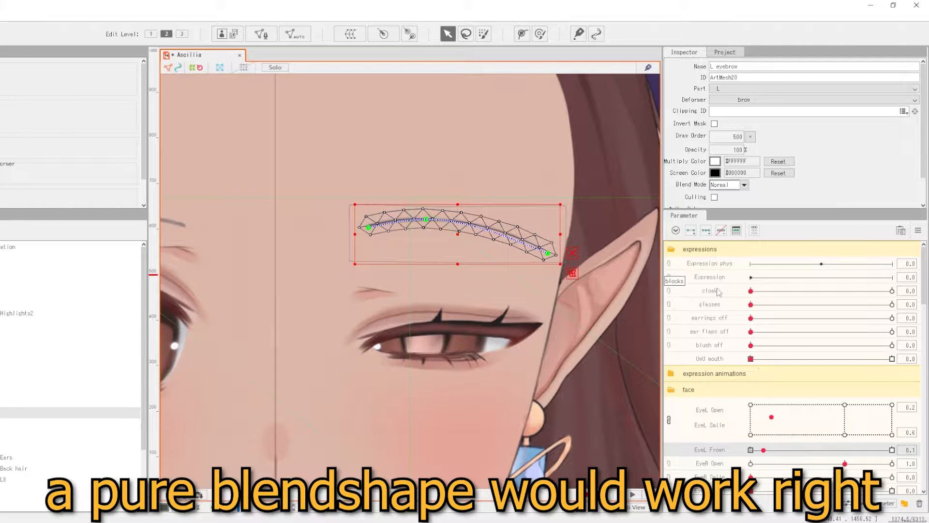
scroll(719, 292, "down", 5)
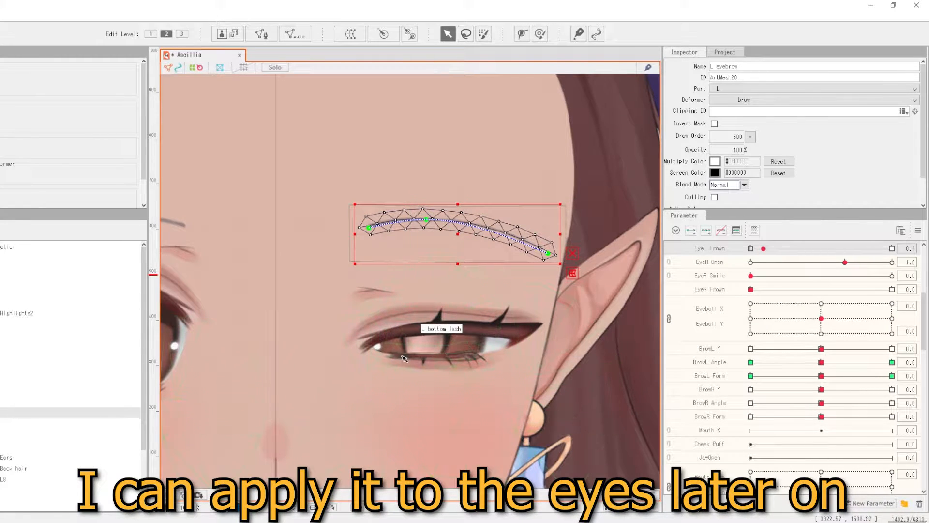
left_click_drag(821, 362, 821, 364)
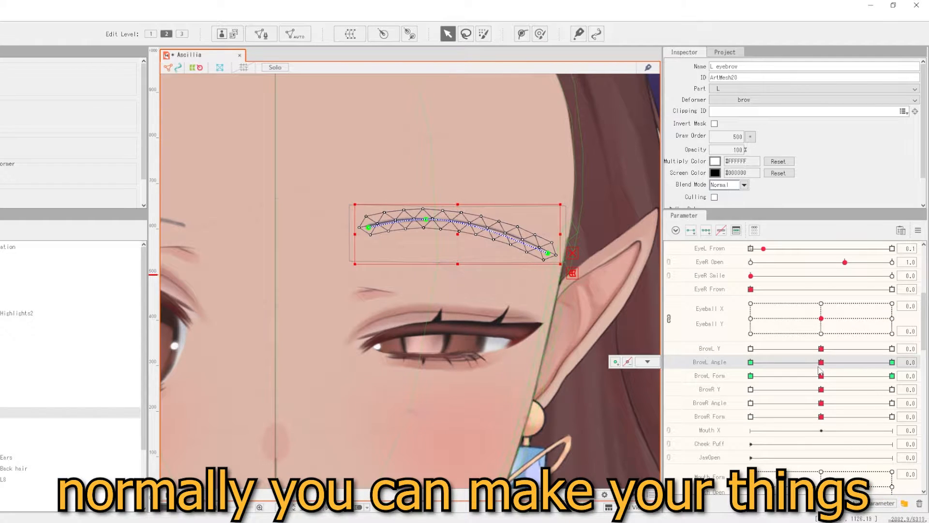
mouse_move(821, 363)
left_mouse_down()
mouse_move(883, 364)
mouse_move(897, 382)
mouse_move(833, 391)
mouse_move(822, 387)
mouse_move(821, 363)
mouse_move(763, 394)
mouse_move(821, 376)
left_mouse_up()
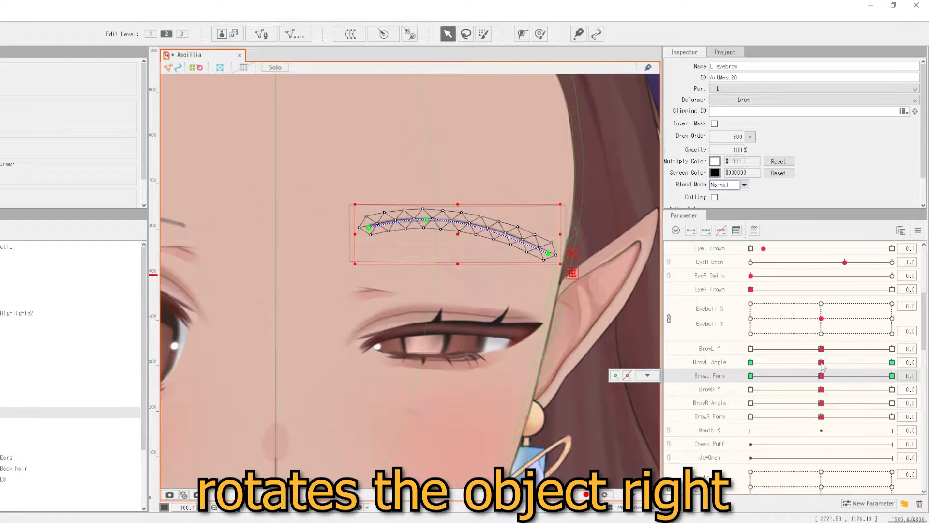
Preview the left eyebrow with BrowL Angle and BrowL Form each at -1, and briefly test Eyeball Y at -1
left_click_drag(821, 362, 666, 421)
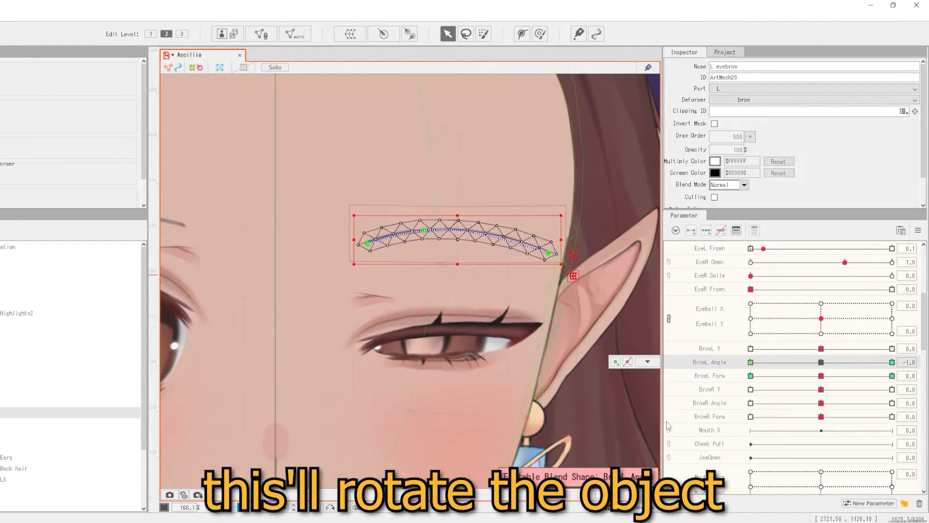
left_click_drag(797, 380, 717, 387)
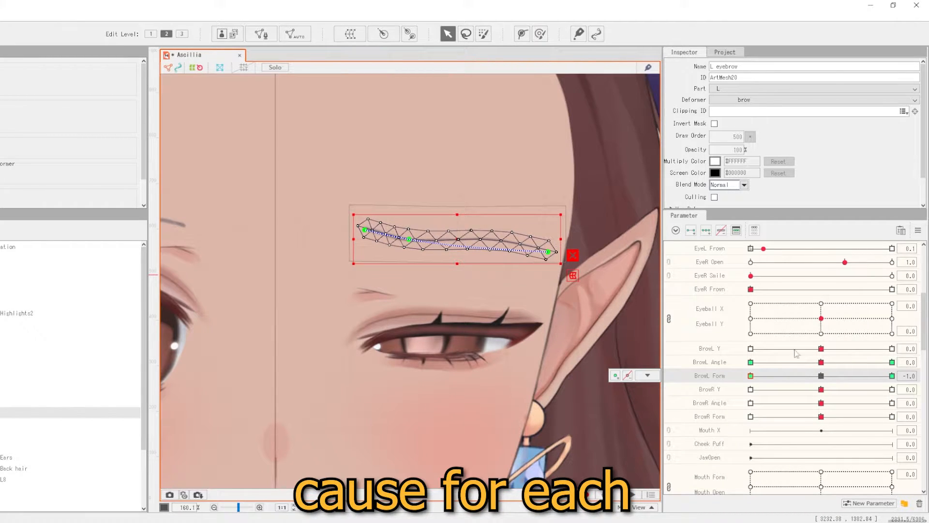
left_click_drag(820, 320, 822, 328)
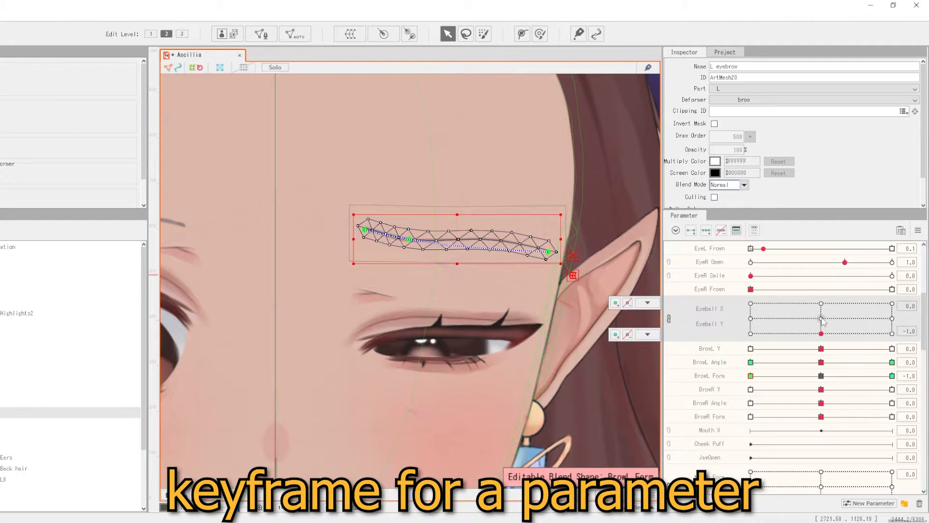
left_click(822, 319)
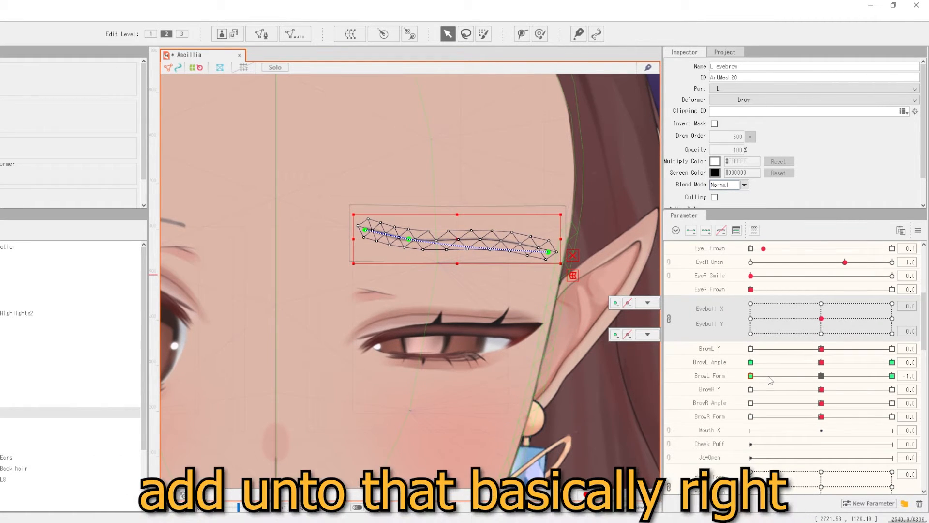
Examine the left eyebrow with BrowL Angle and BrowL Form combined at -1, and reset both parameters to 0
left_click(820, 375)
left_click_drag(820, 362, 700, 381)
left_click_drag(821, 375, 693, 403)
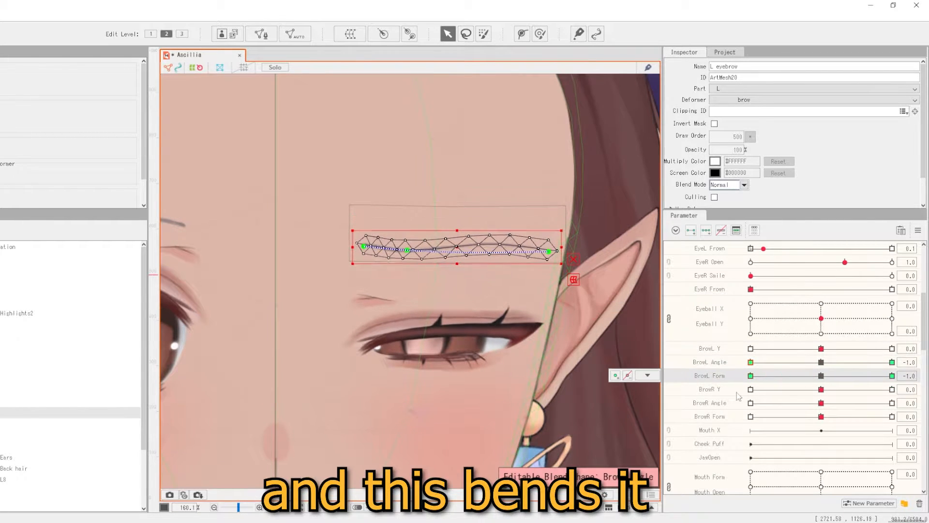
left_click_drag(754, 376, 892, 366)
mouse_move(750, 376)
left_mouse_down()
mouse_move(784, 380)
mouse_move(750, 380)
left_mouse_up()
left_click(821, 376)
left_click(821, 362)
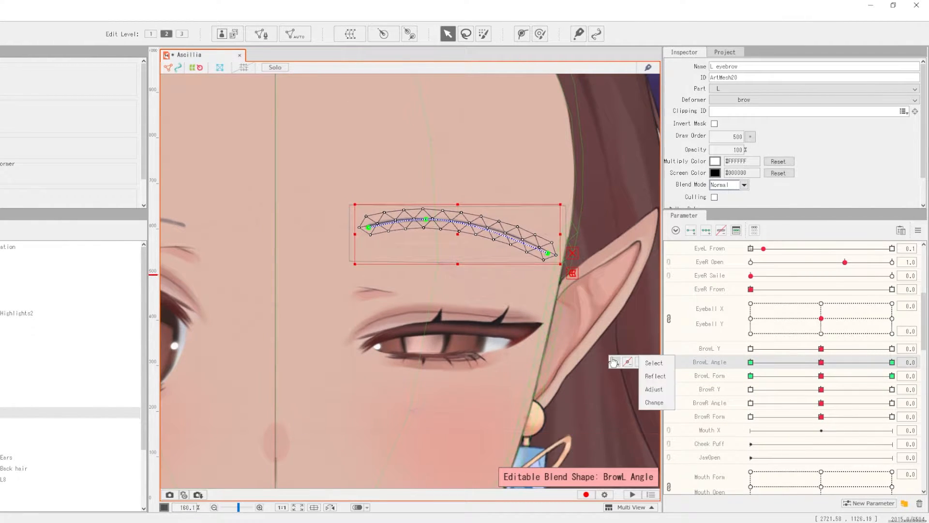
At BrowL Angle -1, rotate the left eyebrow mesh so its inner end slopes down toward the eye, and test the result
left_click_drag(821, 363, 711, 365)
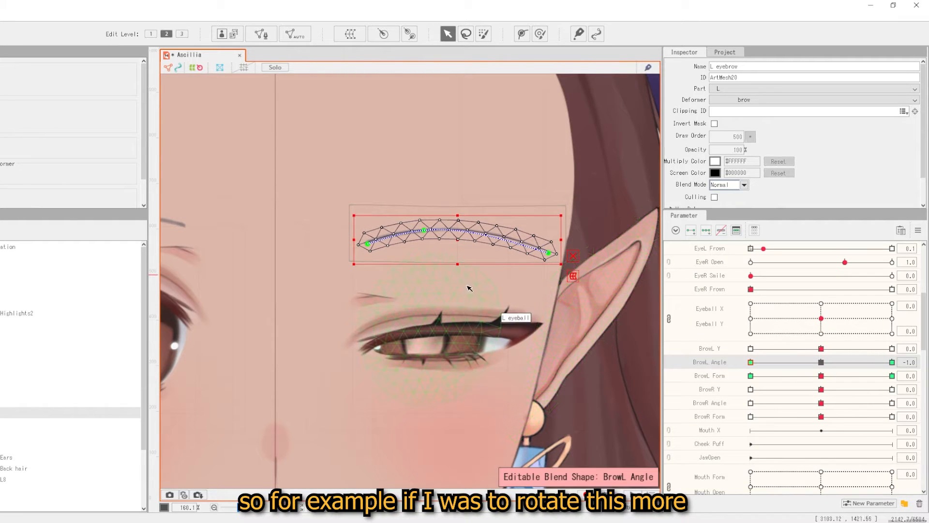
left_click_drag(457, 240, 531, 221)
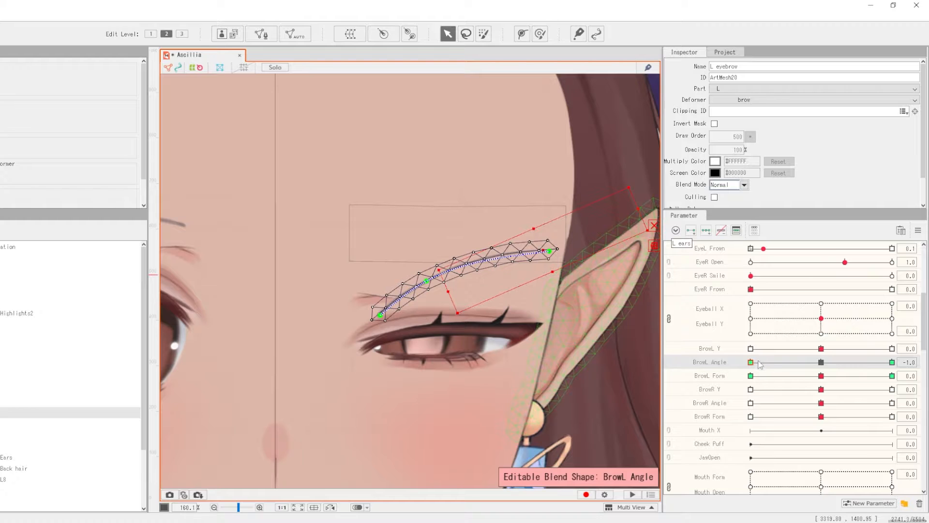
mouse_move(759, 363)
left_mouse_down()
mouse_move(778, 382)
mouse_move(748, 385)
mouse_move(820, 371)
mouse_move(750, 376)
left_mouse_up()
mouse_move(826, 369)
left_mouse_down()
mouse_move(705, 379)
mouse_move(871, 379)
mouse_move(727, 383)
mouse_move(817, 365)
left_mouse_up()
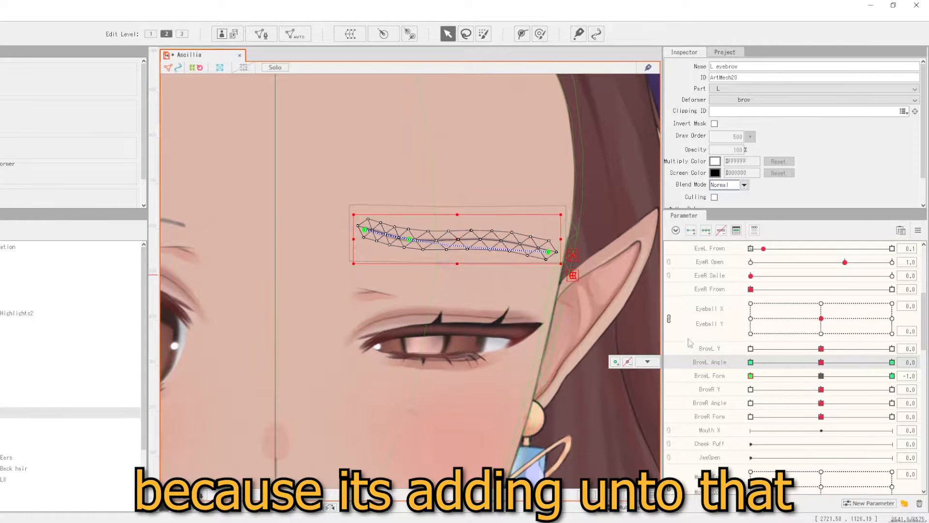
Select a vertex on the lower edge of the left eyebrow mesh and follow its movement as BrowL Form goes from 0 to -0.9
scroll(376, 228, "up", 3)
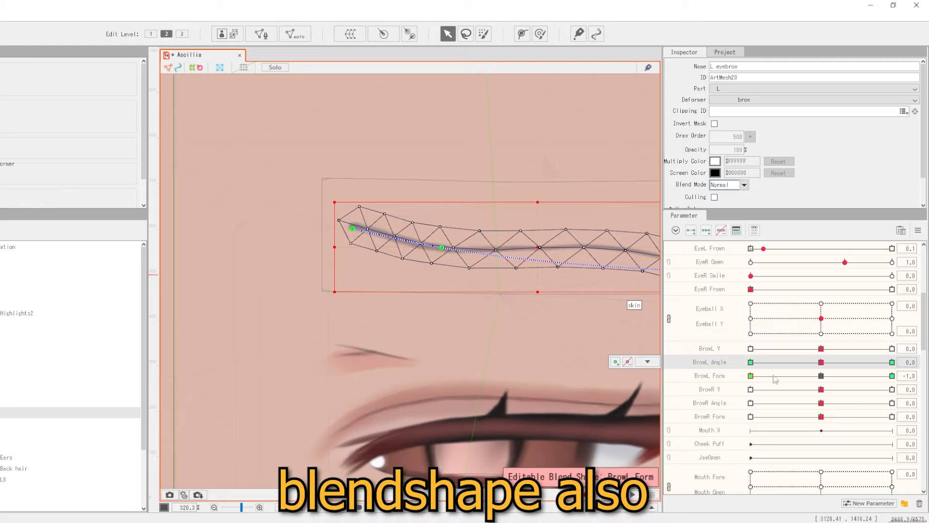
left_click_drag(754, 377, 819, 412)
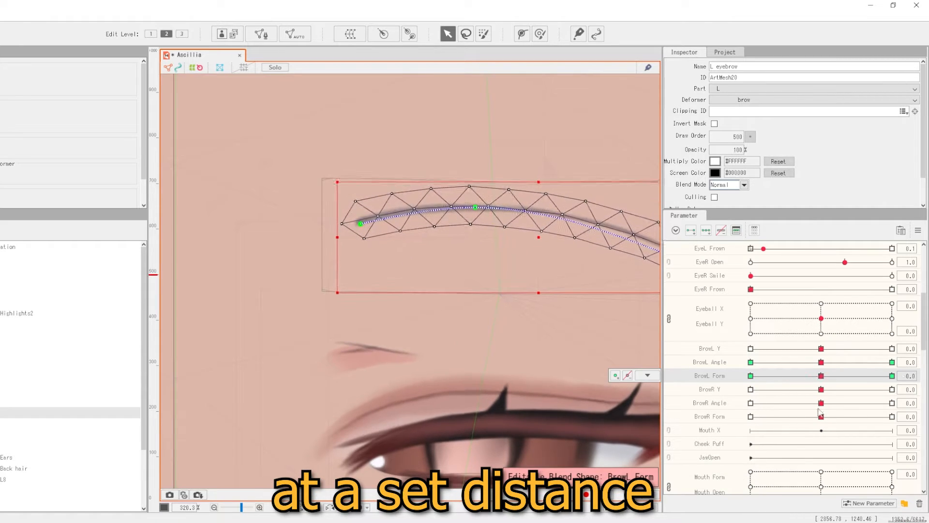
scroll(477, 218, "up", 3)
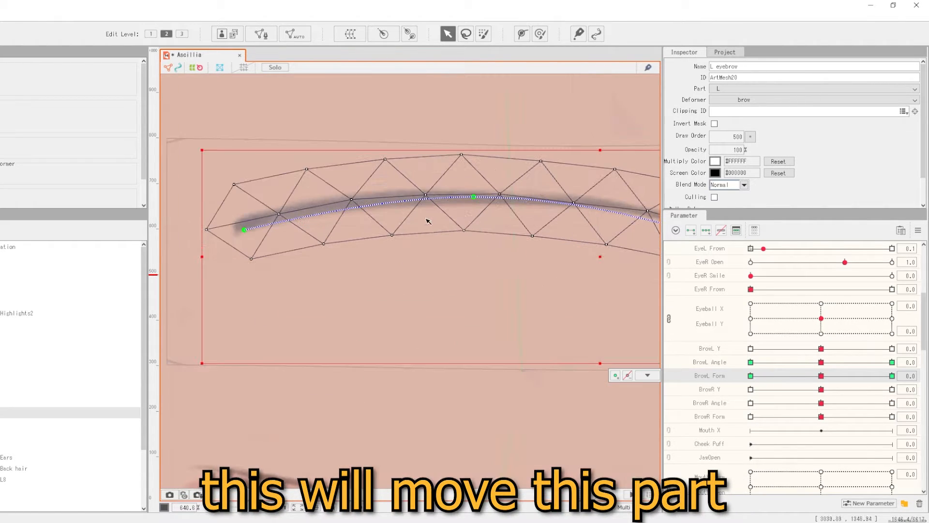
left_click_drag(424, 221, 493, 267)
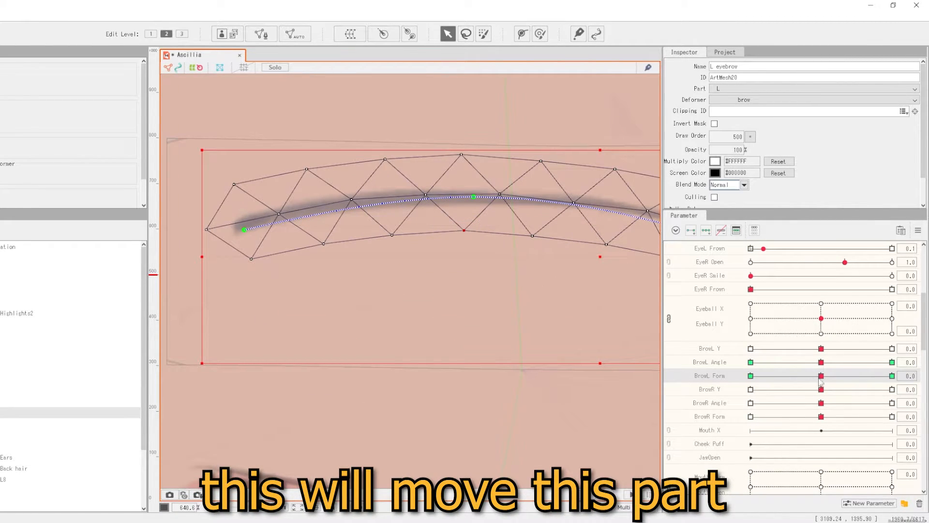
left_click_drag(821, 381, 762, 380)
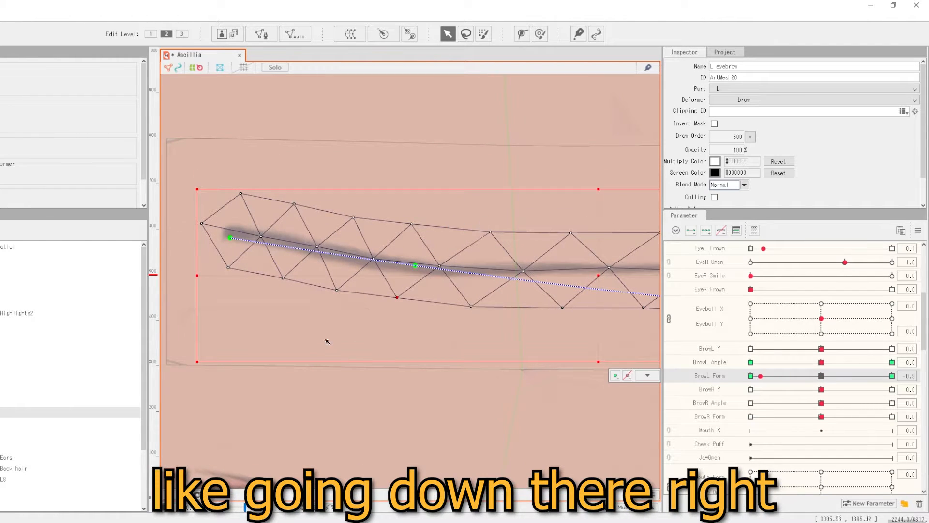
Examine how the eyebrow vertex moves with BrowL Form and BrowL Angle at -1, and return both to 0
scroll(453, 289, "down", 3)
mouse_move(760, 376)
left_mouse_down()
mouse_move(825, 379)
mouse_move(798, 366)
mouse_move(745, 377)
left_mouse_up()
scroll(471, 393, "up", 2)
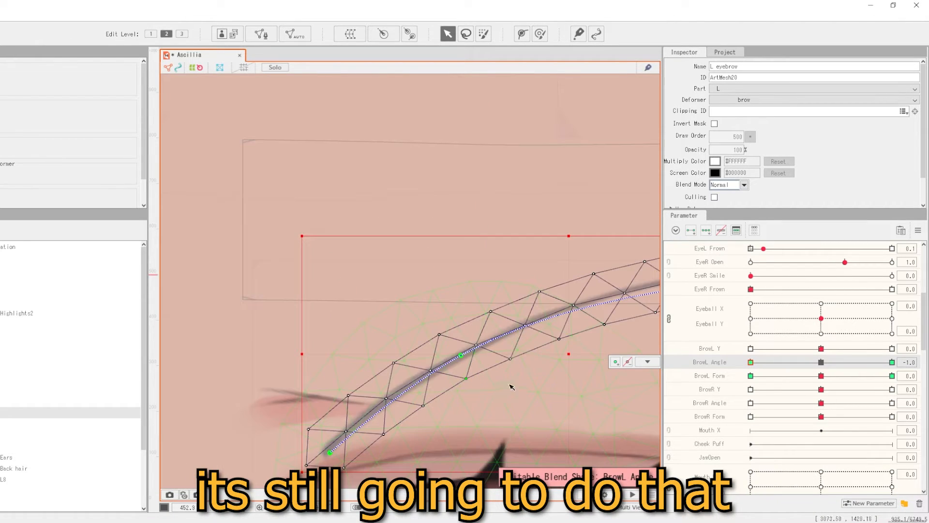
mouse_move(821, 375)
left_mouse_down()
mouse_move(744, 390)
mouse_move(819, 385)
mouse_move(731, 388)
mouse_move(821, 376)
left_mouse_up()
left_click(821, 363)
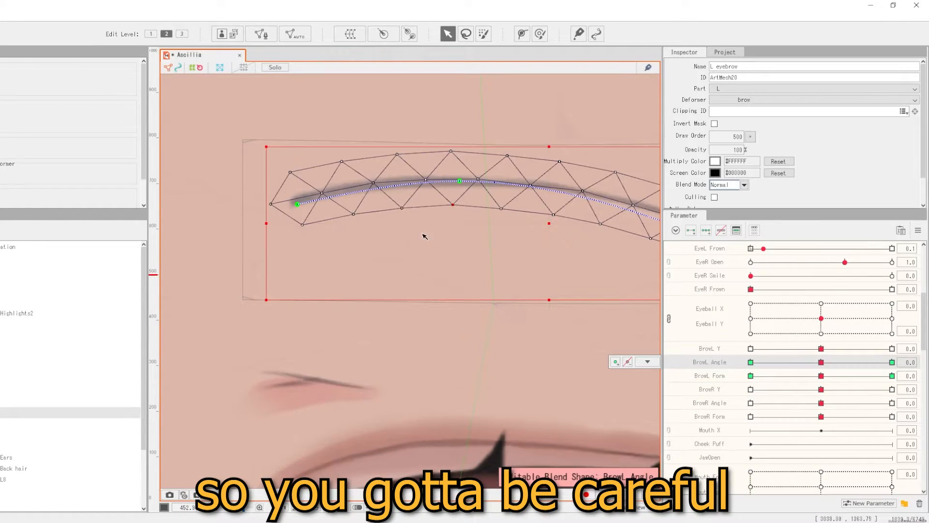
Test BrowL Form at a positive value and undo the steep rotation of the left eyebrow
scroll(425, 236, "down", 3)
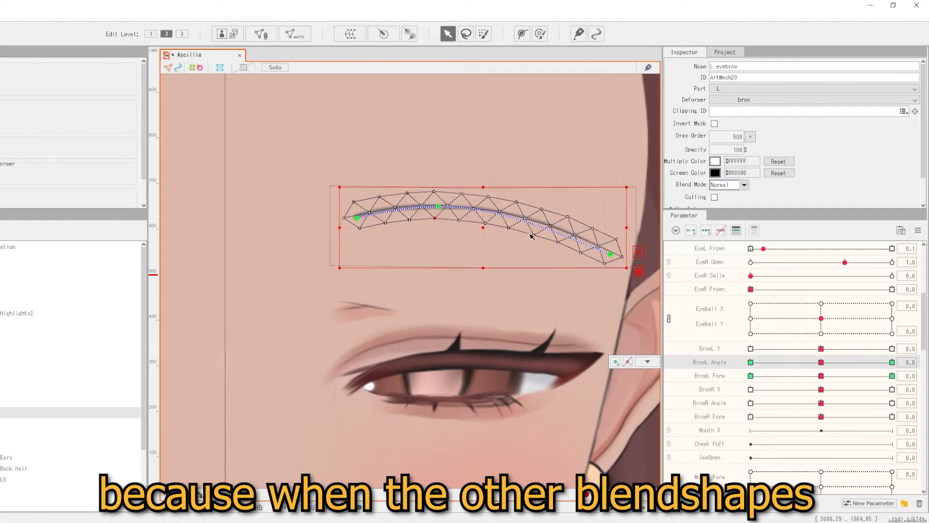
left_click_drag(821, 376, 865, 374)
key("ctrl+z")
key("ctrl+z")
key("ctrl+z")
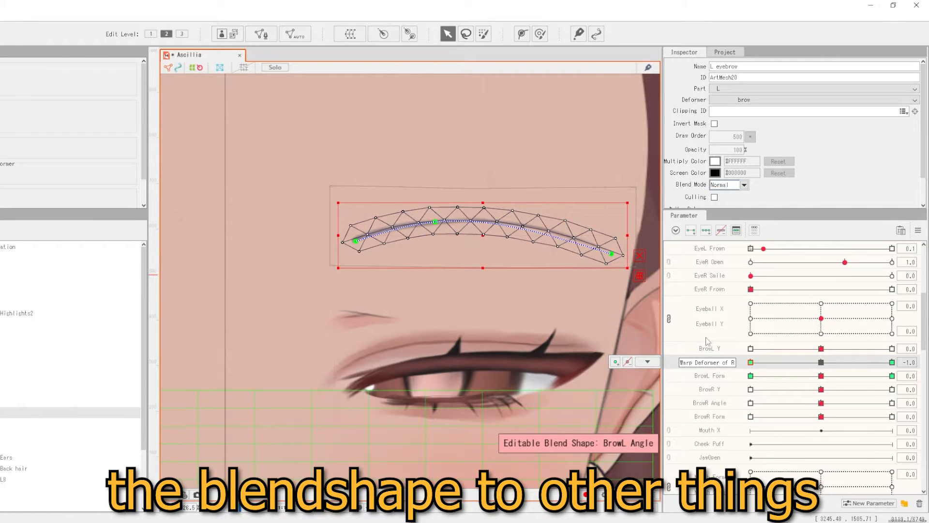
Select all objects linked to the EyeL Frown parameter and set EyeL Frown to 0
left_click(647, 362)
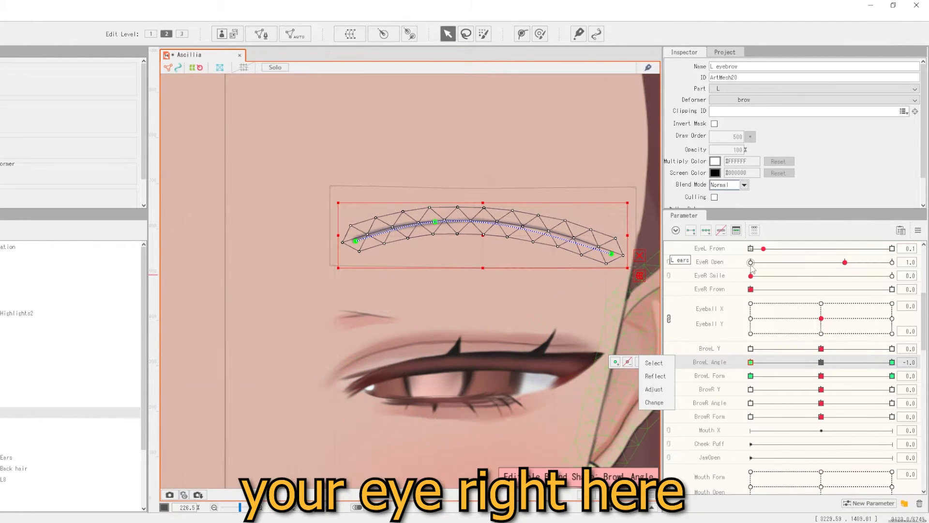
left_click_drag(762, 249, 758, 249)
left_click(769, 249)
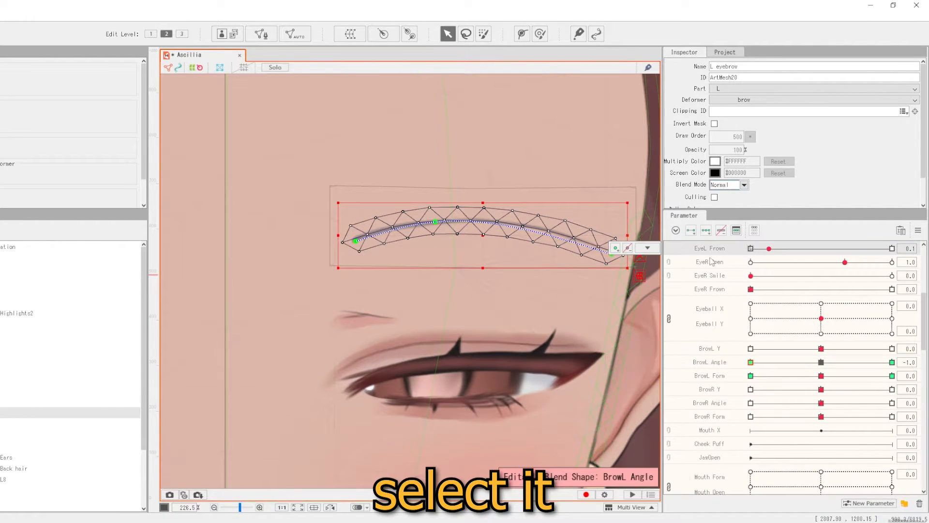
left_click(643, 248)
left_click(658, 250)
left_click_drag(777, 250, 683, 273)
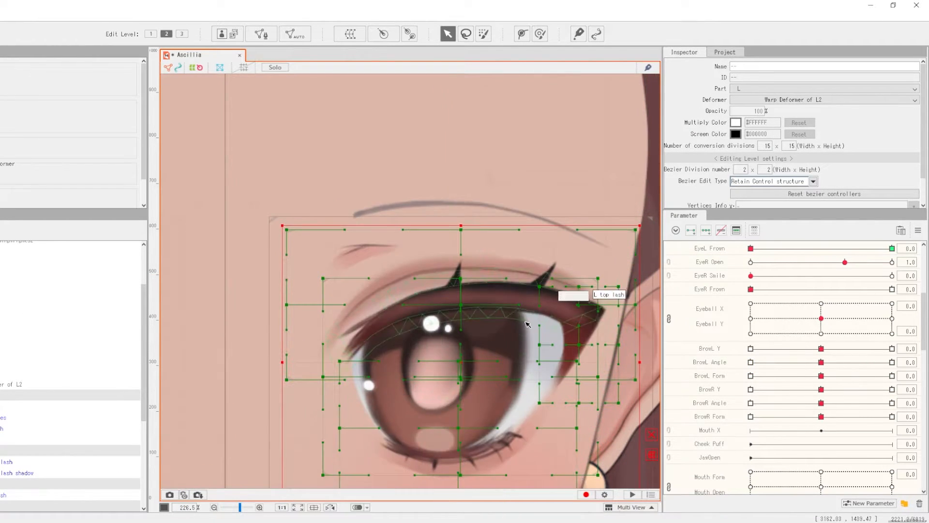
Delete the EyeL Open and EyeL Smile entries from the blend shape weight limit settings of EyeL Frown
scroll(531, 320, "down", 2)
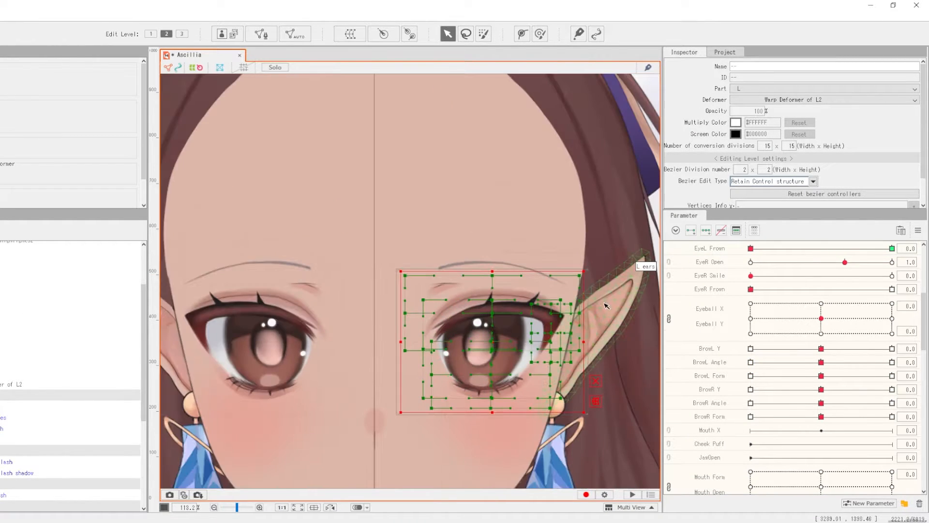
scroll(532, 330, "up", 1)
scroll(744, 291, "up", 3)
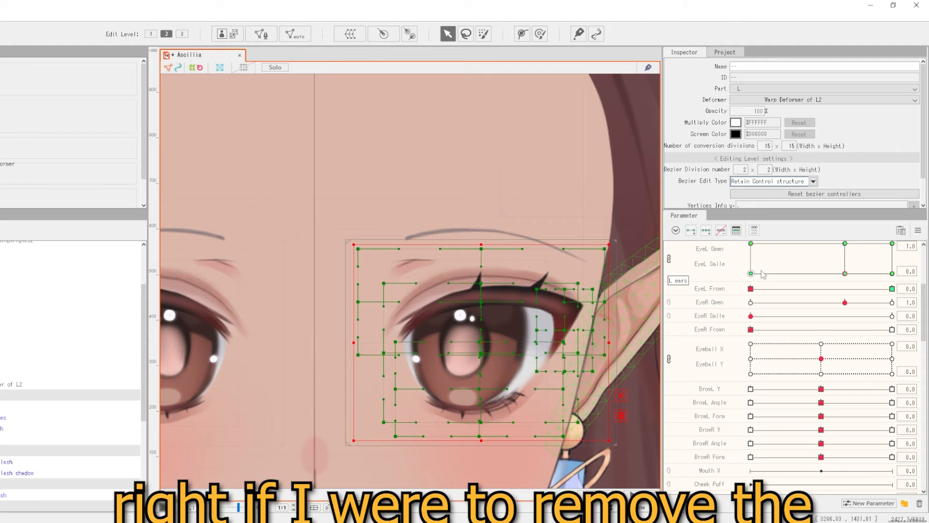
left_click(917, 230)
left_click(797, 366)
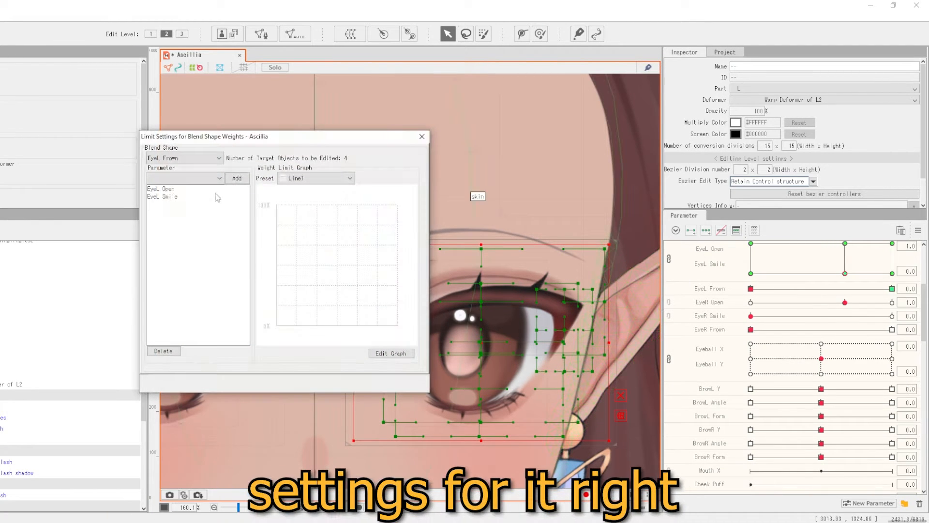
left_click(199, 195)
left_click(172, 352)
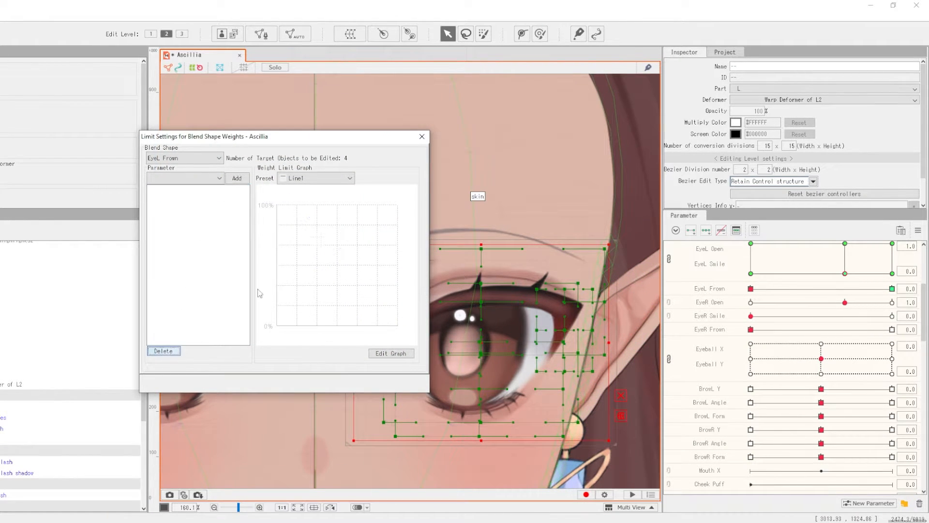
left_click(421, 136)
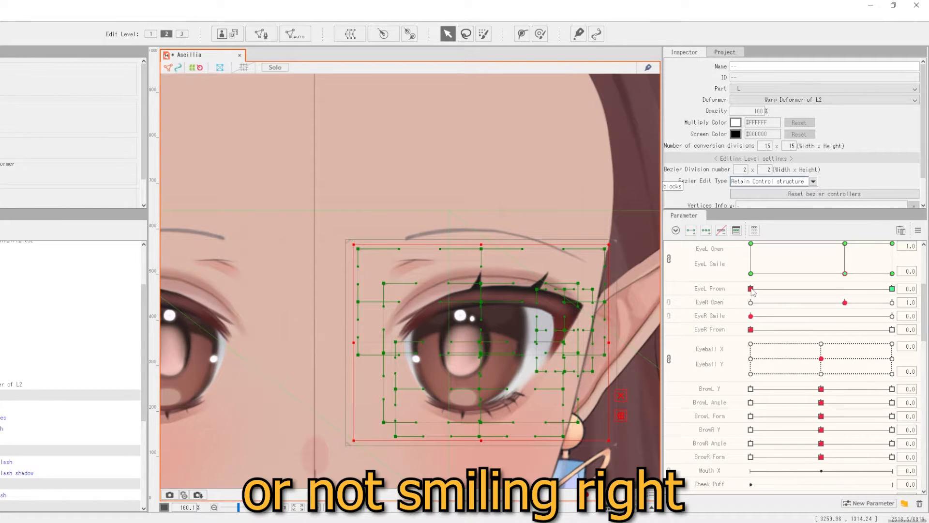
Preview EyeL Frown on the open left eye, and close the eye with EyeL Open at 0 and EyeL Smile at 1
left_click_drag(750, 288, 728, 313)
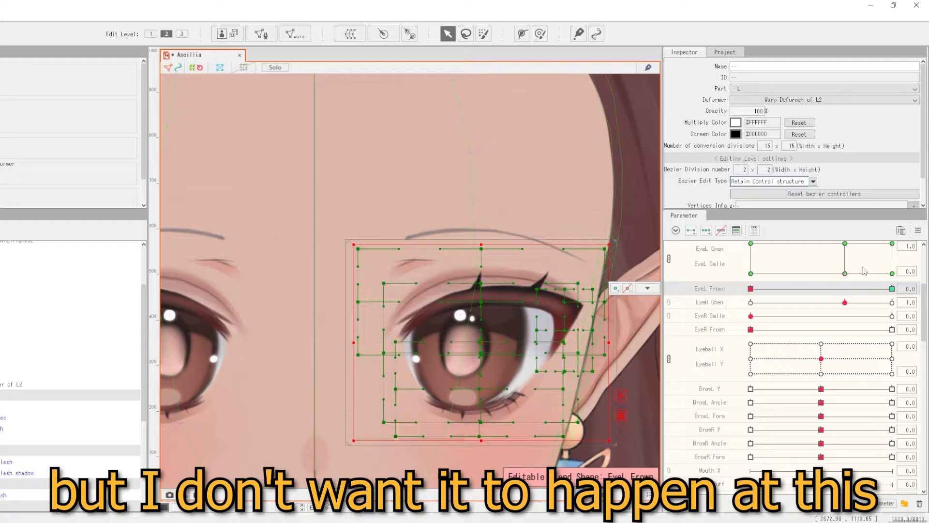
left_click(846, 272)
left_click(750, 243)
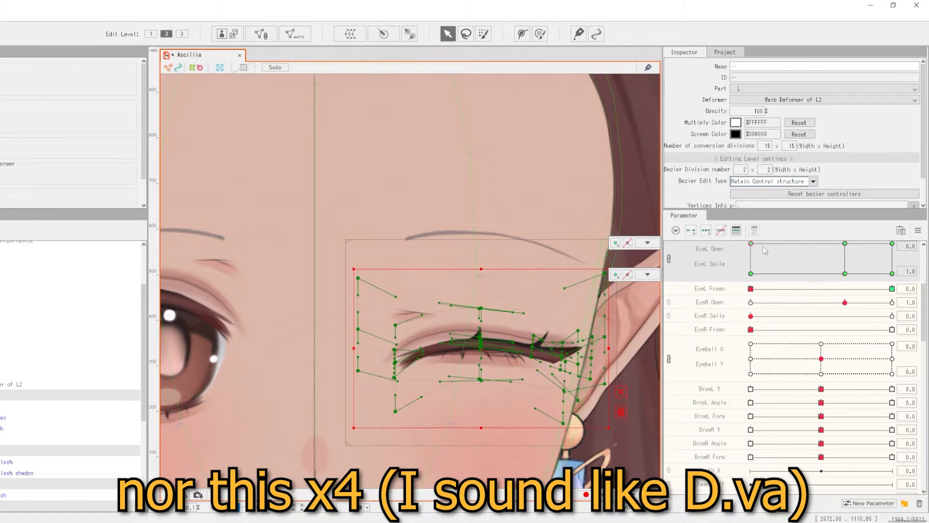
Set EyeL Open to 1.5 and add EyeL Open and EyeL Smile as weight-limiting parameters for the EyeL Frown blend shape
left_click(891, 243)
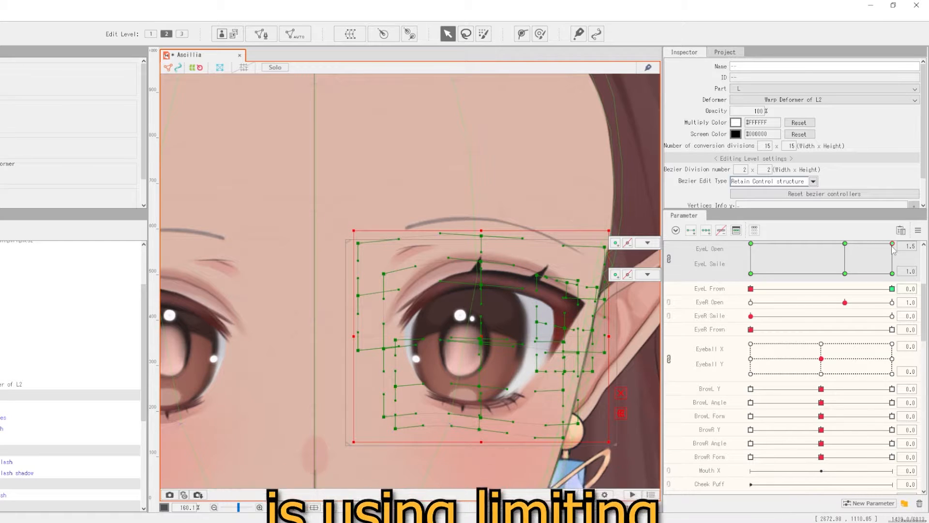
left_click(917, 232)
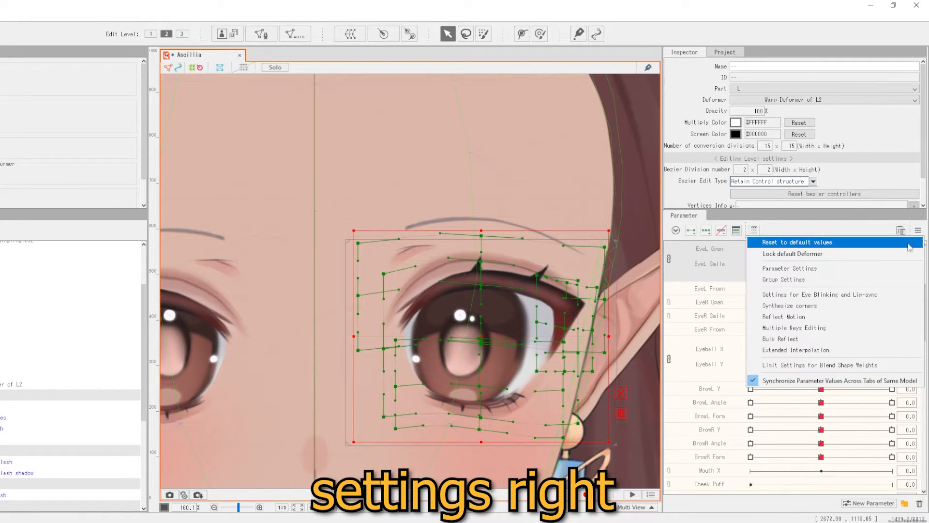
left_click(806, 365)
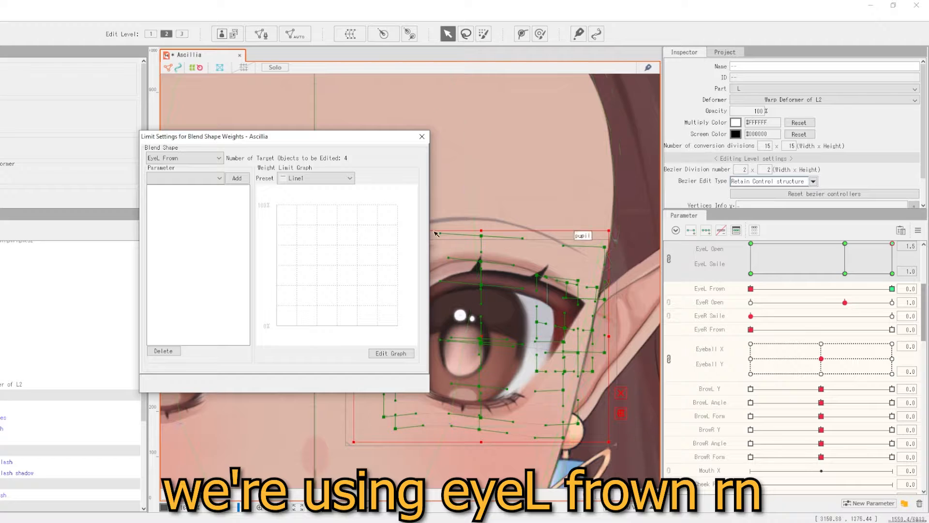
left_click(196, 179)
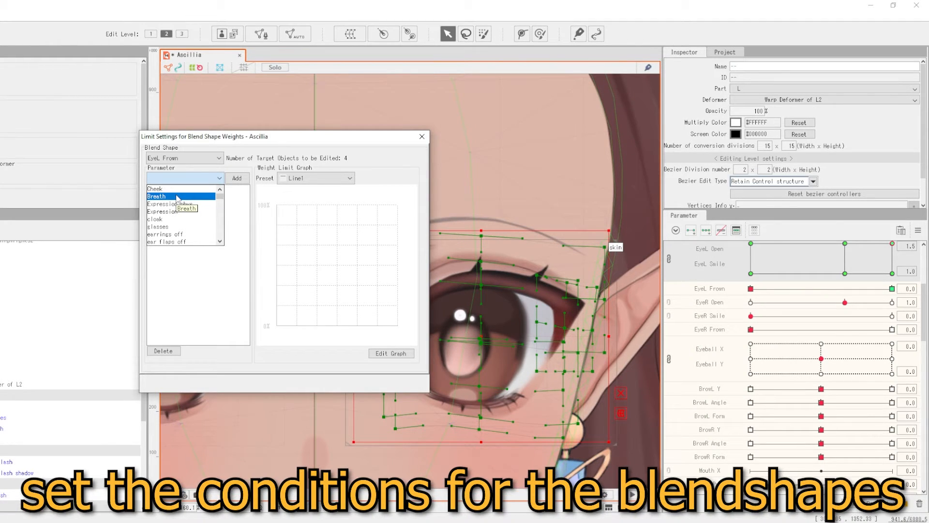
scroll(179, 203, "down", 3)
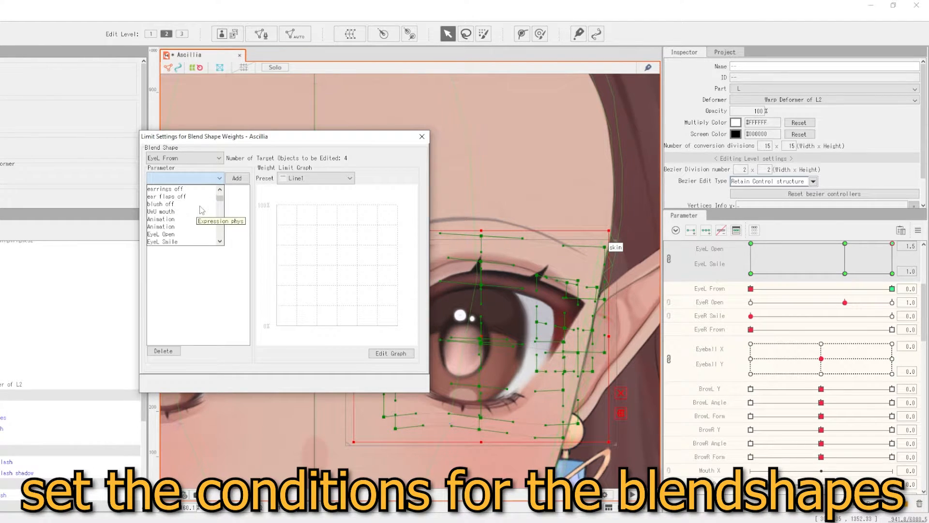
left_click(181, 234)
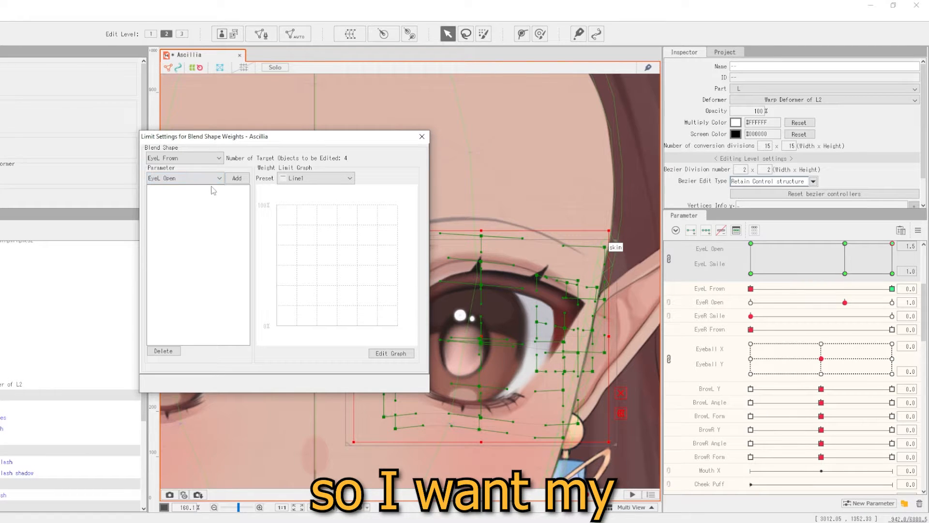
left_click(237, 178)
left_click(212, 178)
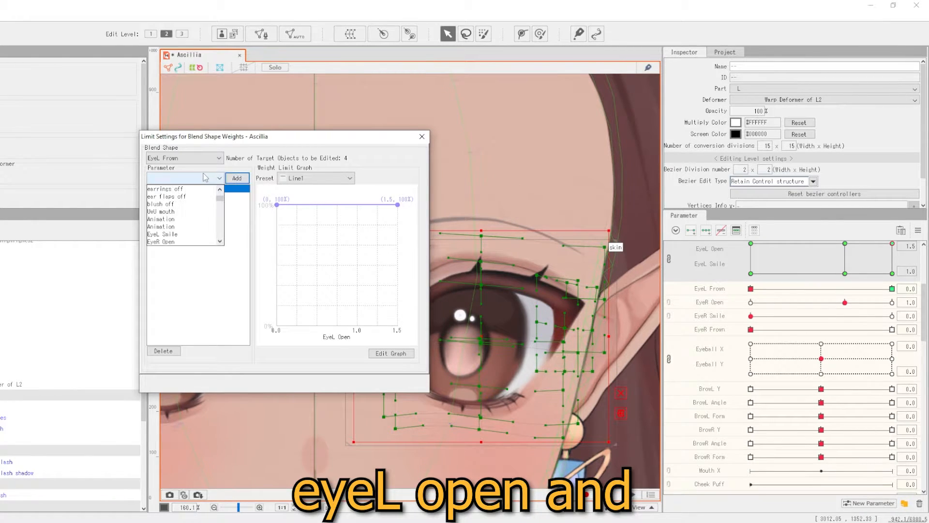
left_click(165, 234)
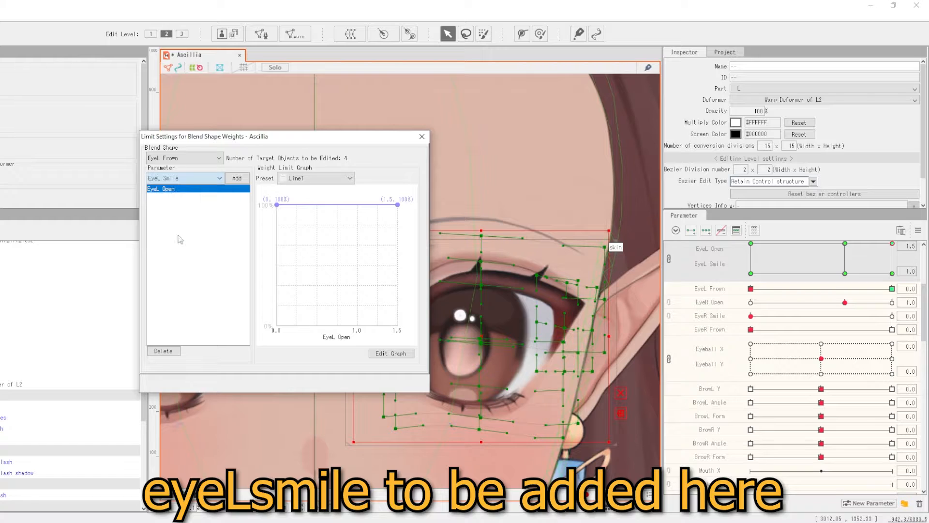
left_click(237, 179)
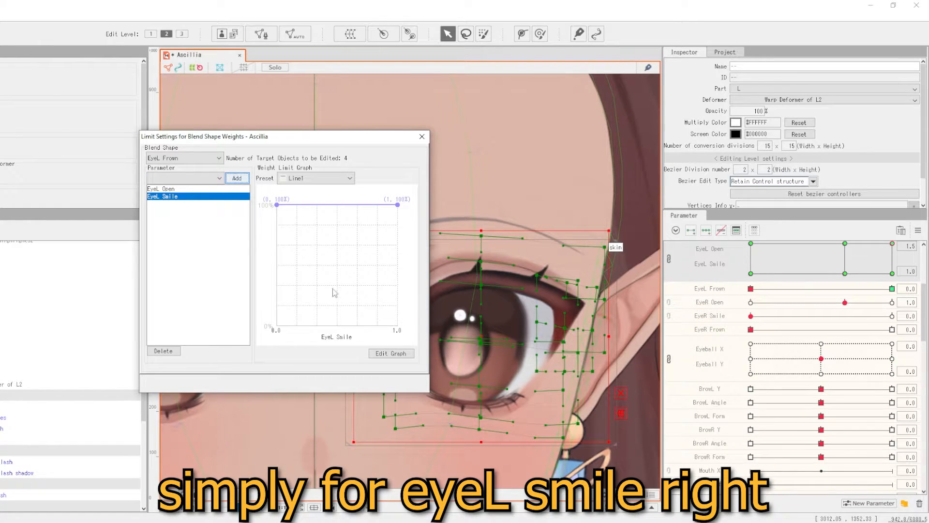
Try to limit the EyeL Frown weight to 0% at an EyeL Smile value of 1.0
left_click(384, 354)
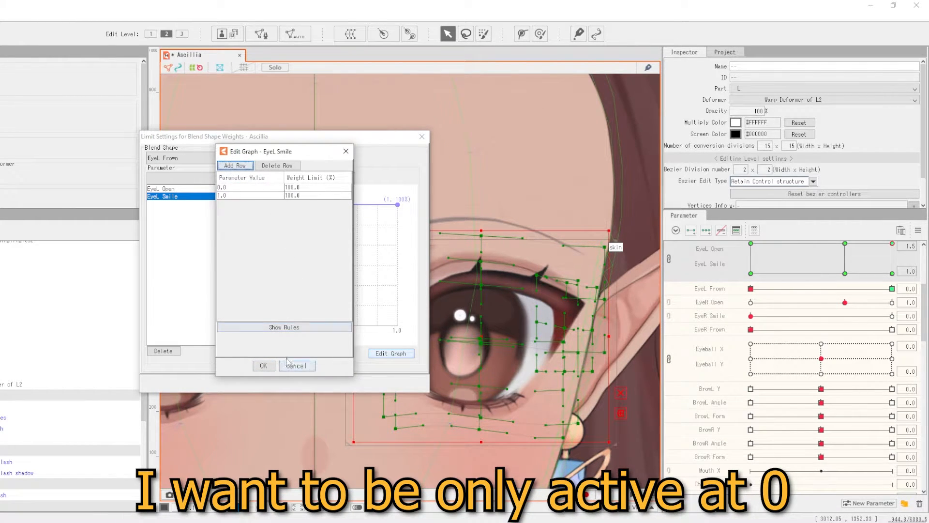
left_click(310, 195)
left_click(311, 194)
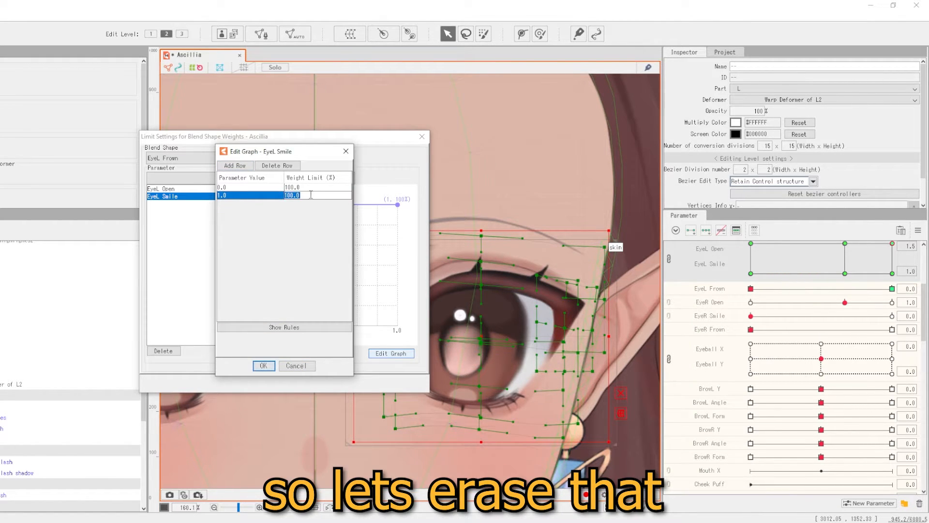
type("0")
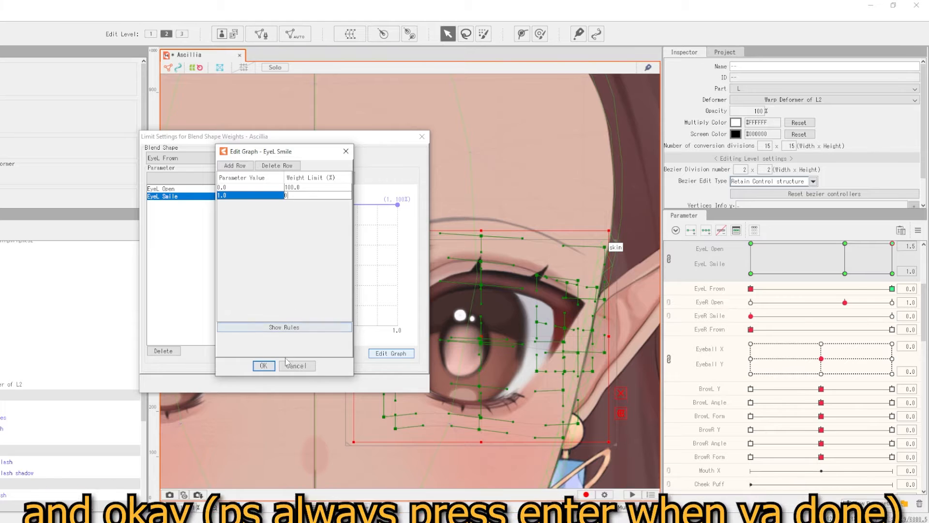
left_click(269, 366)
Set the EyeL Smile graph's weight limit to 0% at parameter value 1.0, apply it and close the limit settings
left_click(391, 353)
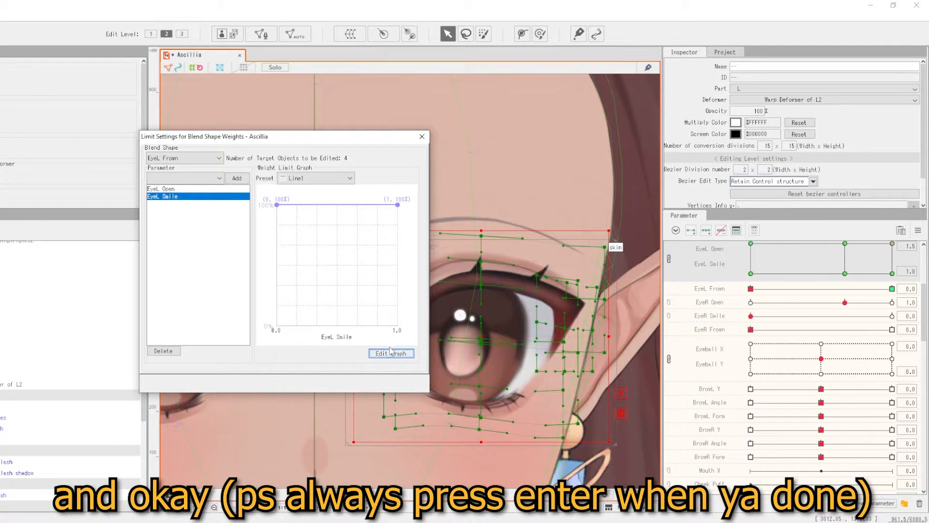
left_click(304, 194)
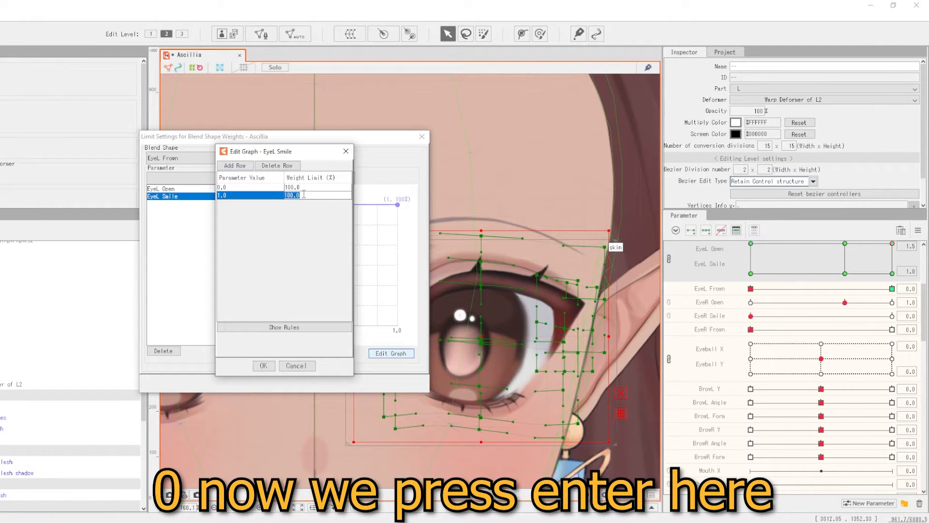
key("Return")
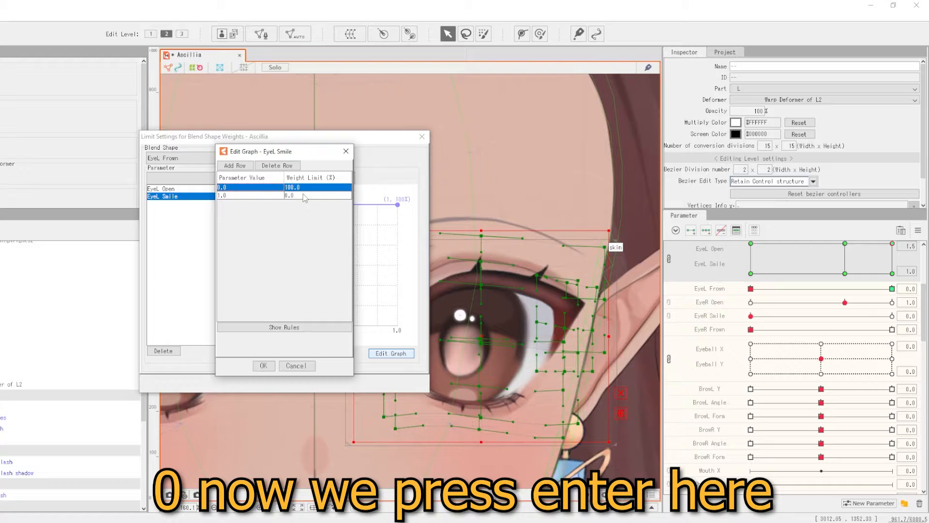
left_click(263, 365)
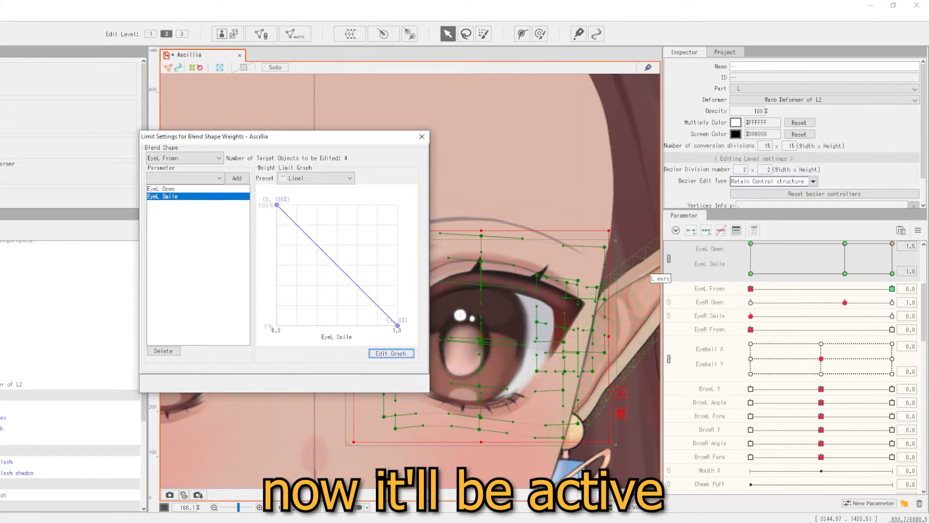
left_click(422, 137)
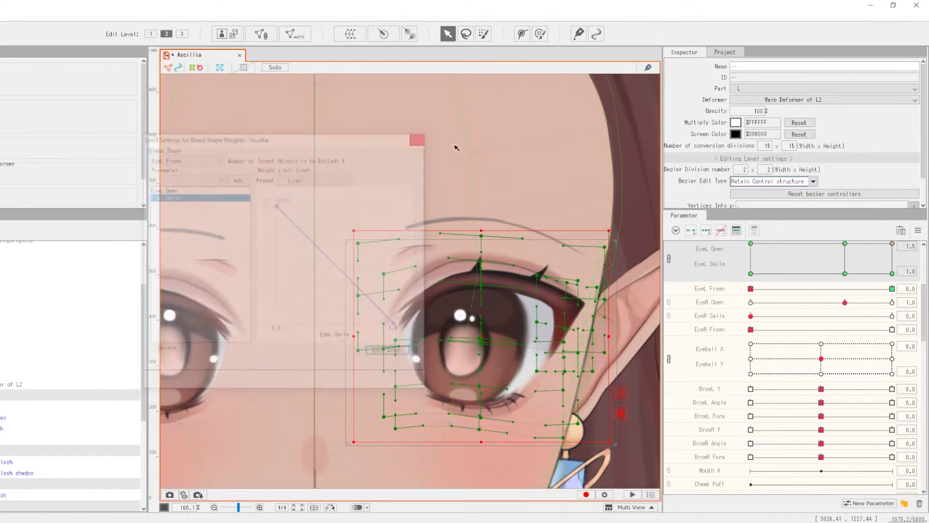
Set EyeL Open to 1.0, EyeL Smile to 0 and EyeL Frown to 1.0, and unlink EyeL Open from EyeL Smile
left_click(856, 267)
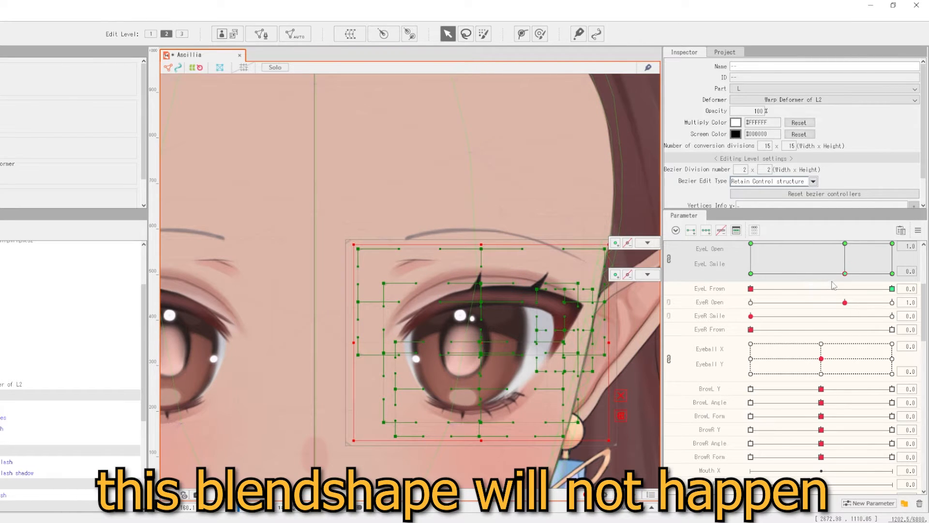
left_click_drag(751, 289, 844, 273)
left_click(668, 260)
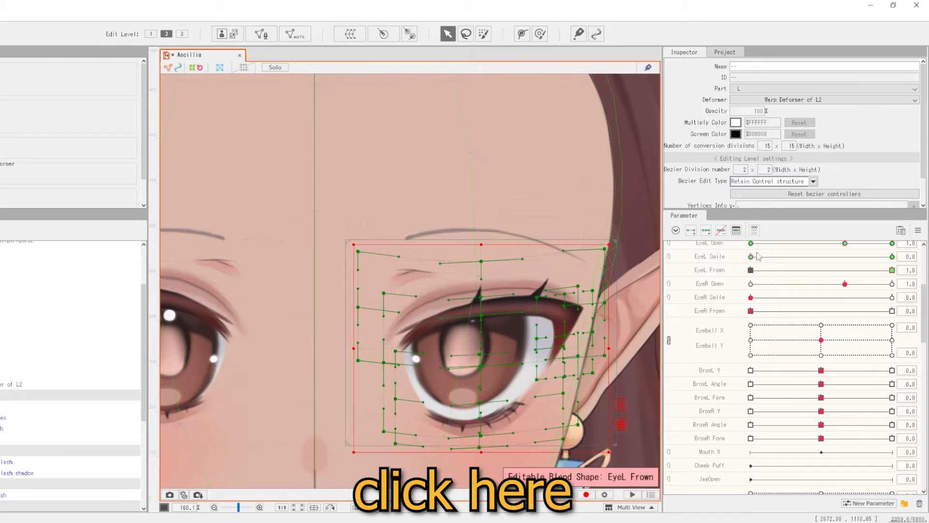
Test the frown limit by raising EyeL Smile to 1.0, returning it to 0, and varying EyeL Open around 1.0
left_click_drag(752, 256, 892, 295)
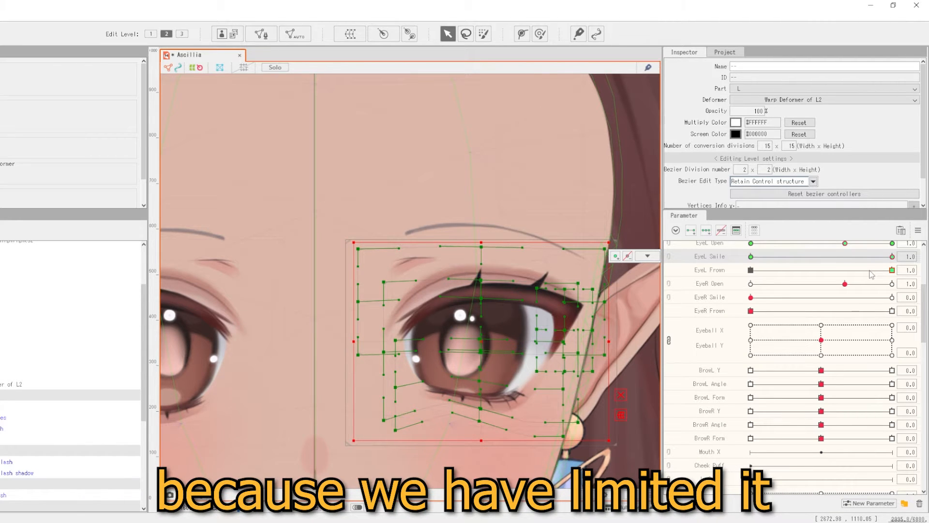
left_click_drag(869, 257, 715, 264)
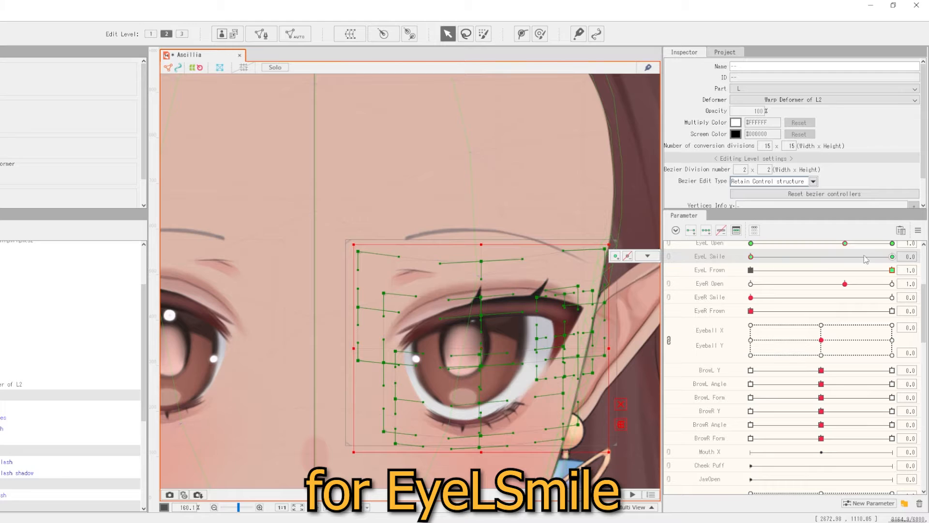
scroll(826, 301, "up", 1)
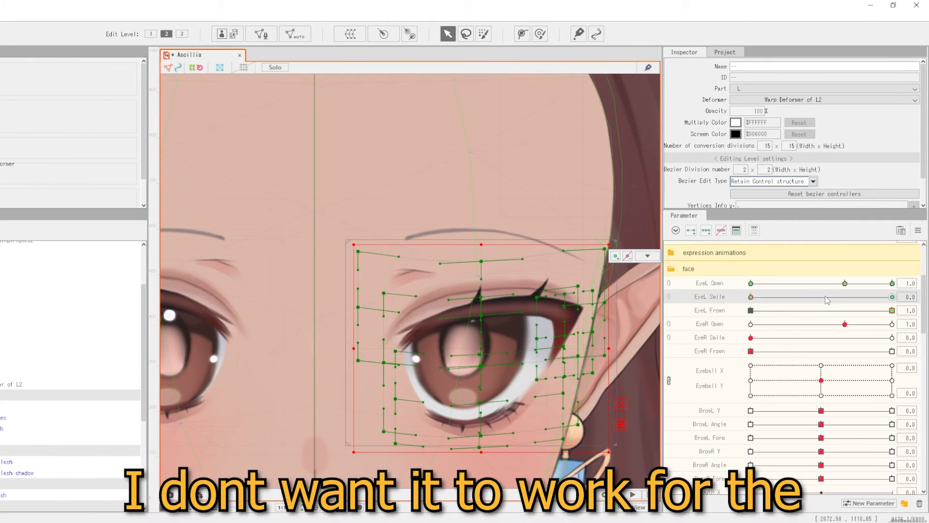
mouse_move(844, 283)
left_mouse_down()
mouse_move(885, 297)
mouse_move(775, 291)
mouse_move(861, 288)
mouse_move(784, 290)
mouse_move(846, 286)
left_mouse_up()
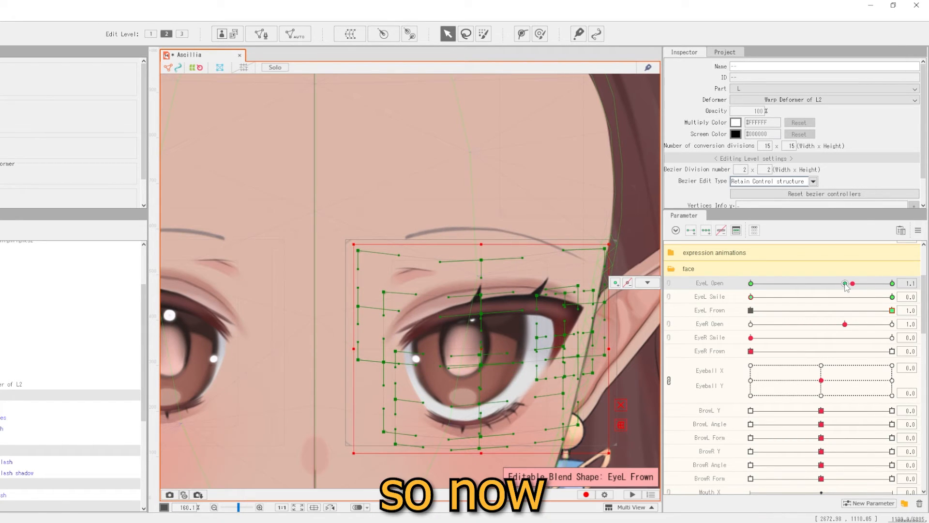
Apply the Fold line3 preset to the EyeL Open weight limit graph of the EyeL Frown blend shape
left_click(917, 230)
left_click(783, 300)
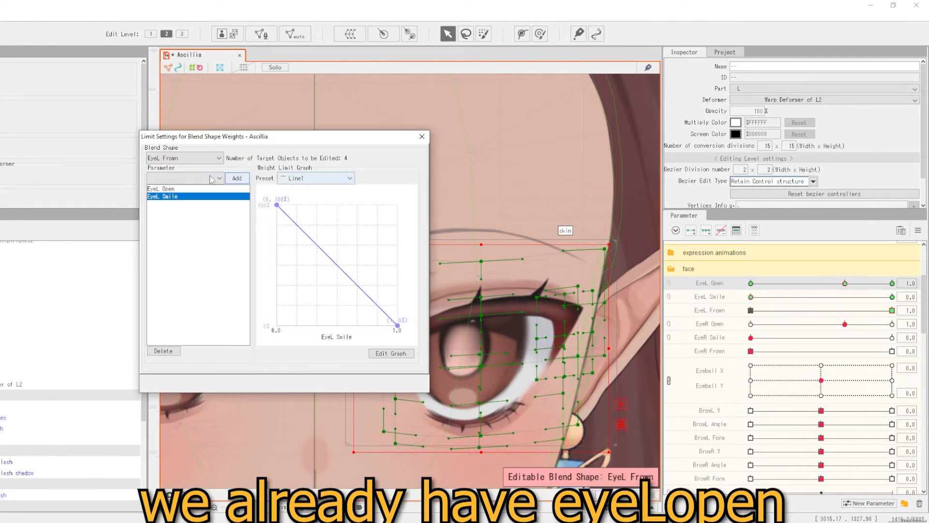
left_click(172, 189)
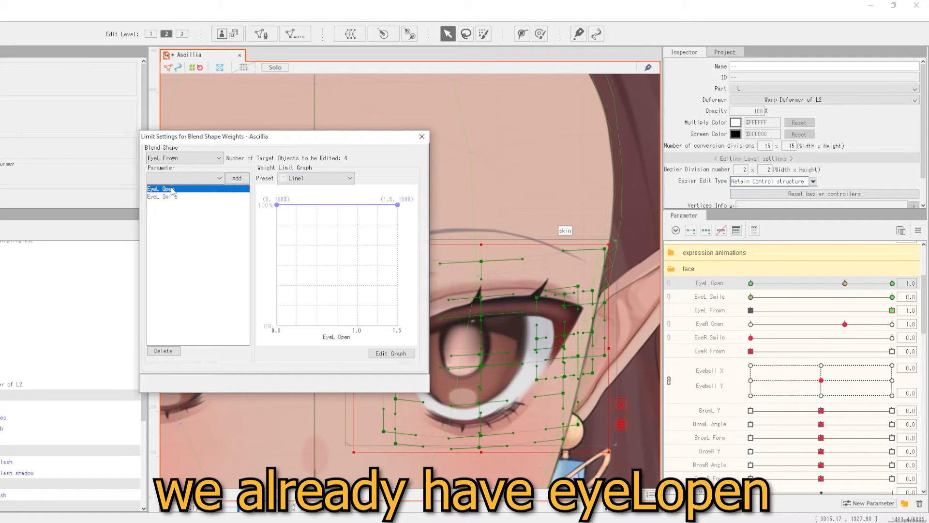
left_click(304, 180)
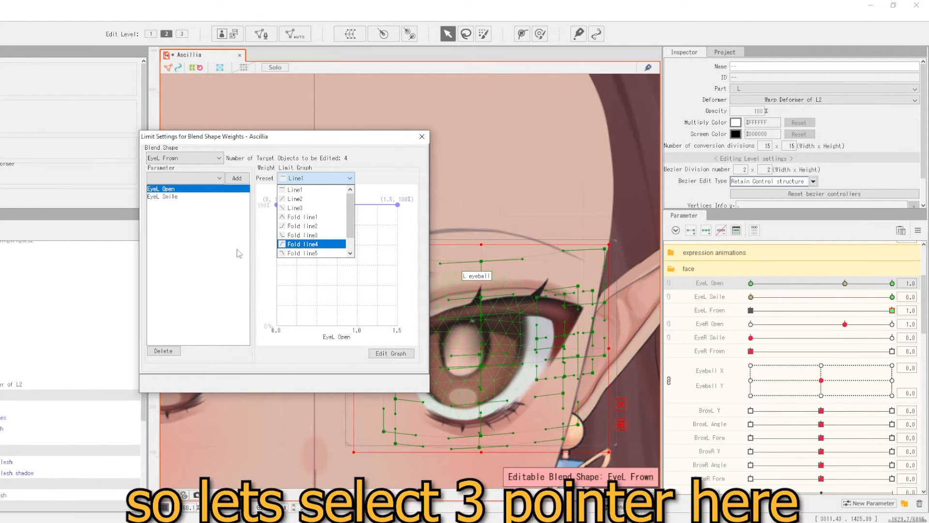
left_click(299, 236)
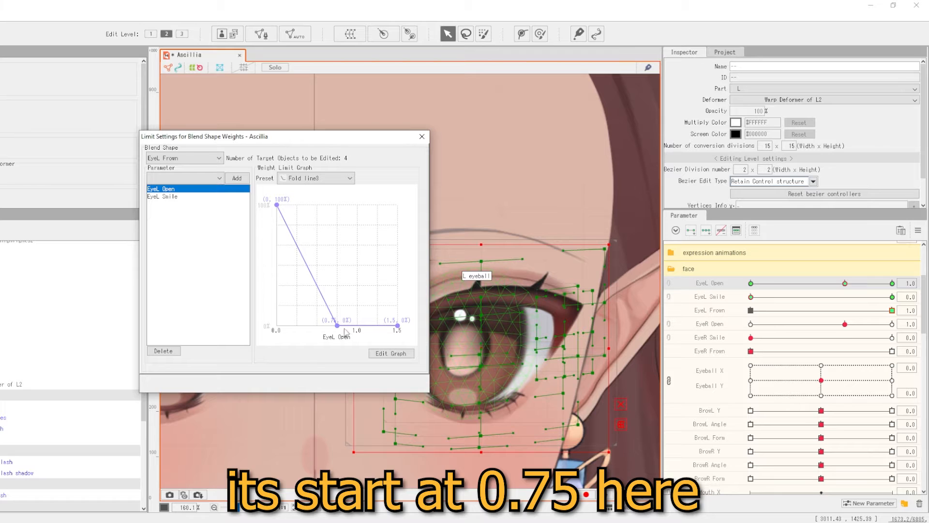
Move the EyeL Open graph's middle point to parameter value 1, apply it and close the limit settings
left_click(393, 353)
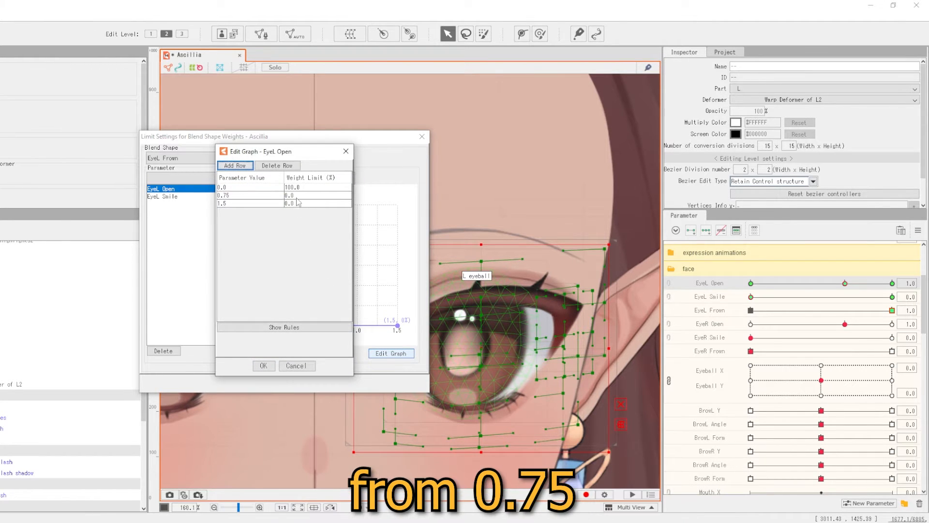
double_click(249, 195)
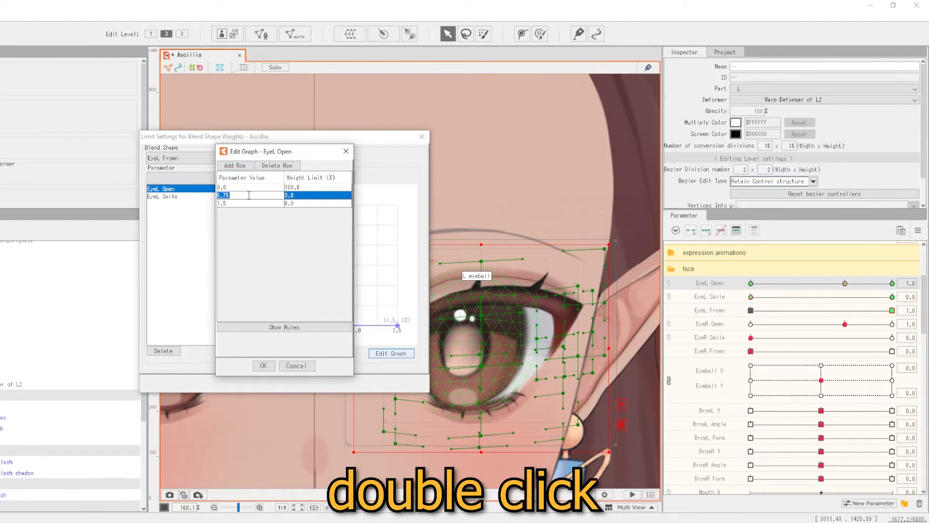
type("1")
key("Return")
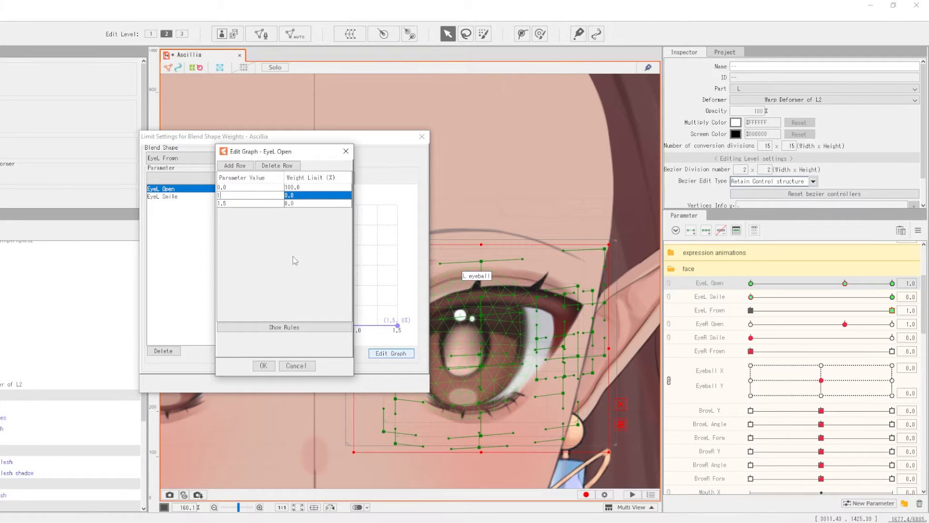
left_click(263, 366)
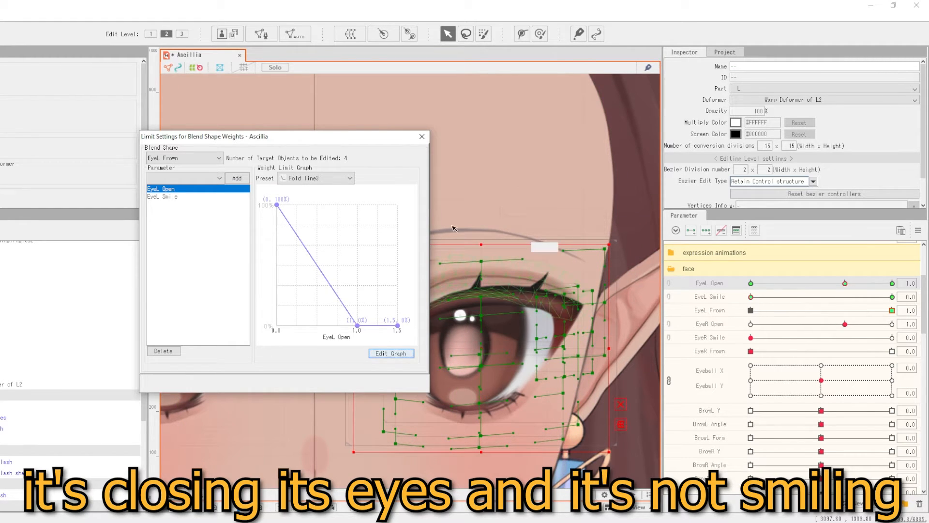
left_click(421, 137)
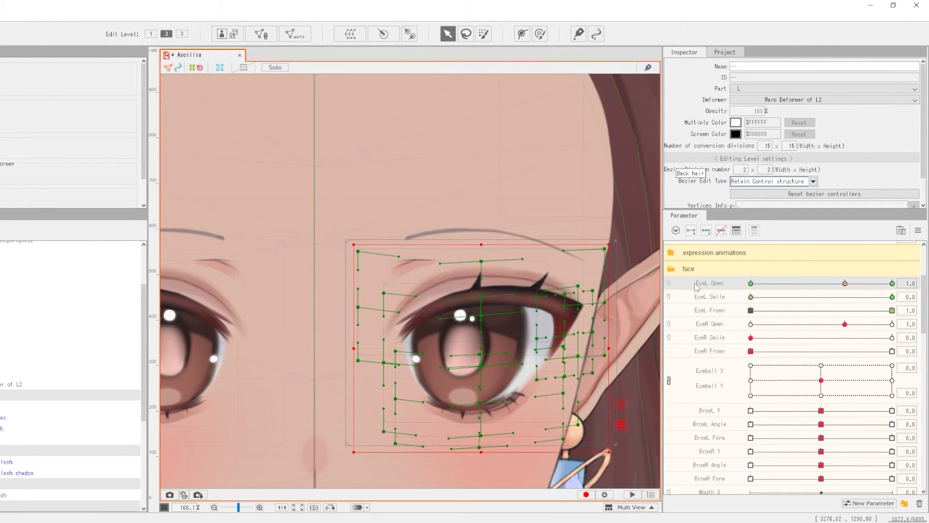
Link EyeL Open with EyeL Smile, set them to 1.5 and 1.0, and sweep EyeL Frown to test the limits
left_click(669, 289)
left_click_drag(846, 309, 925, 265)
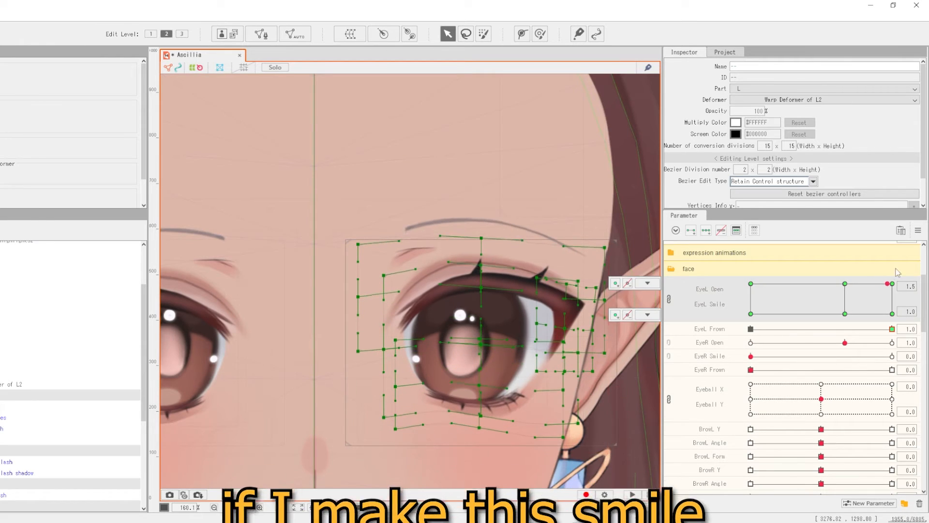
left_click_drag(824, 331, 717, 334)
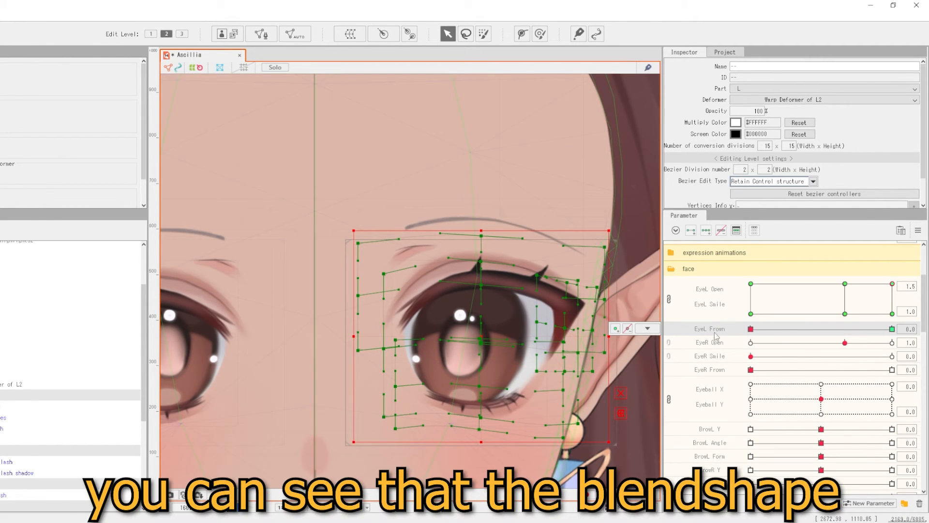
left_click_drag(792, 347, 812, 355)
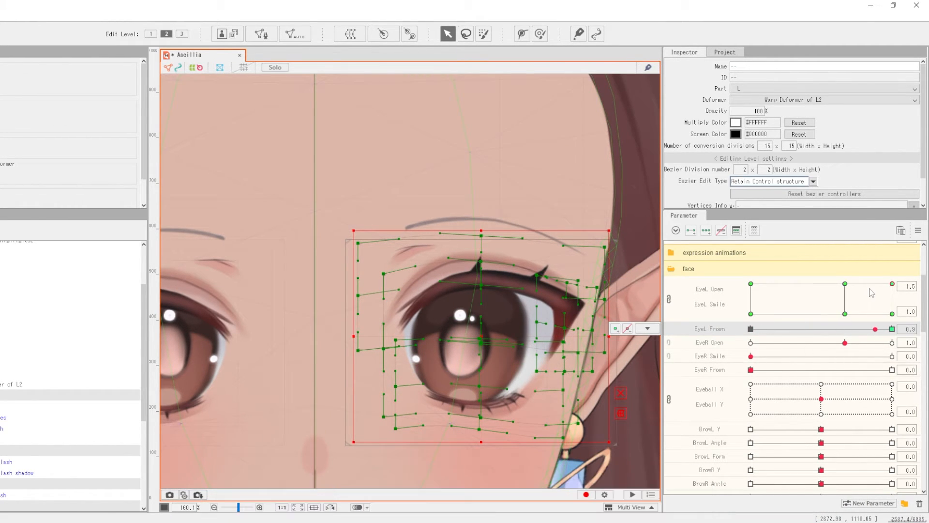
Test the frown limit with EyeL Open at 0.0 and EyeL Smile at 1.0 by sweeping EyeL Frown
left_click_drag(891, 283, 732, 289)
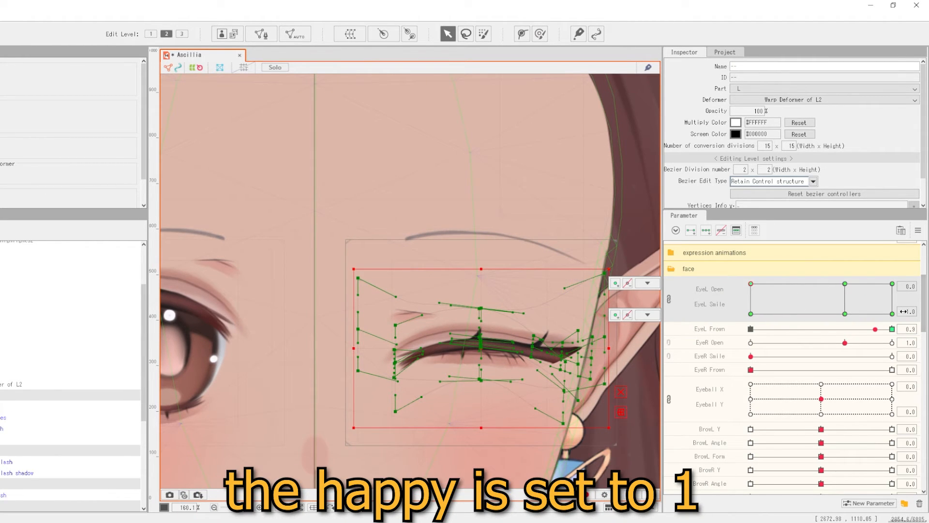
left_click_drag(830, 329, 748, 336)
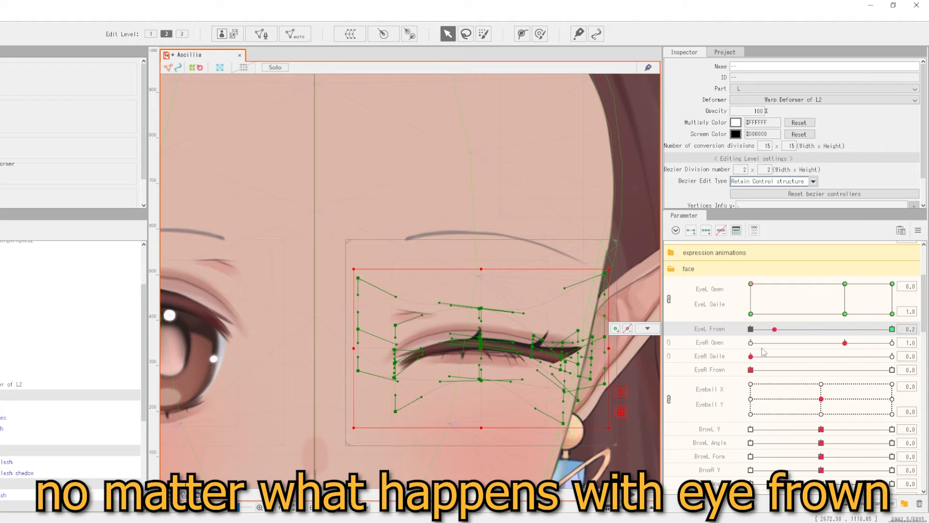
left_click_drag(821, 349, 841, 350)
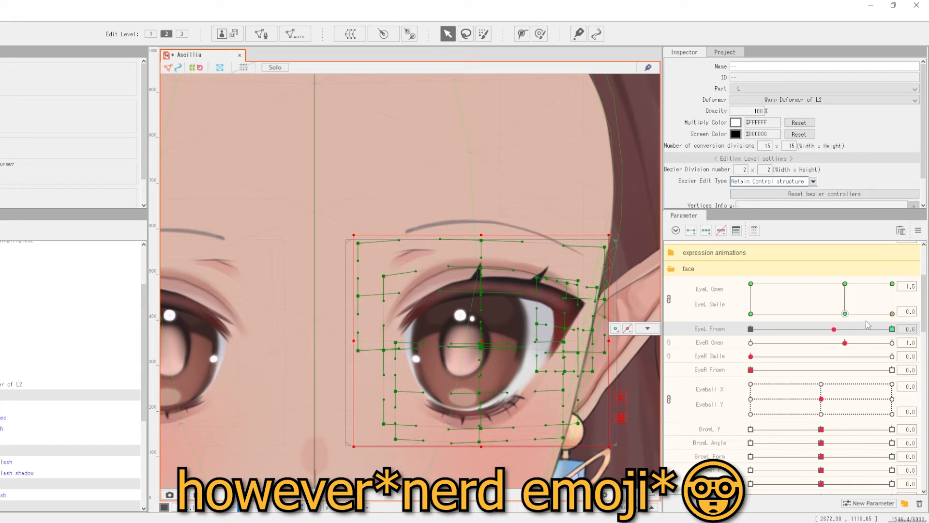
Set the linked EyeL Open and EyeL Smile both to 0.0 and return EyeL Frown to 0.0
left_click(868, 314)
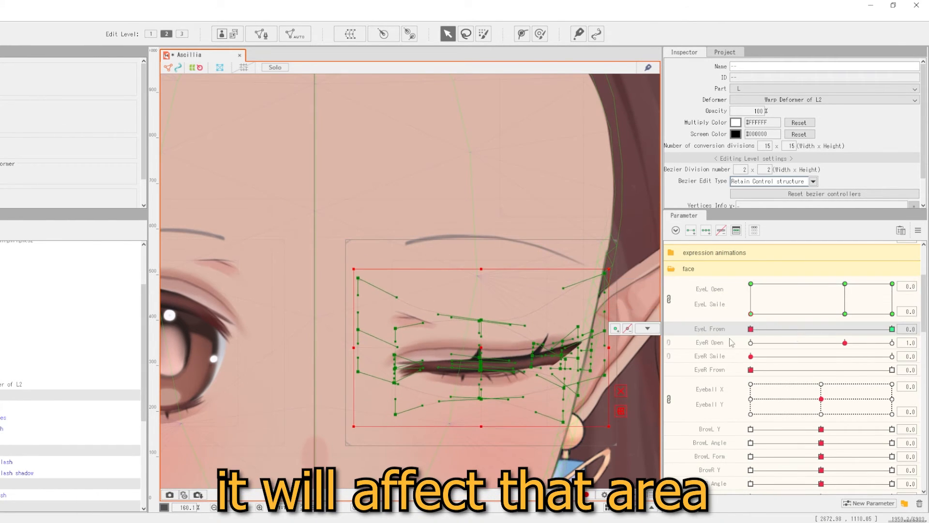
left_click_drag(730, 342, 671, 383)
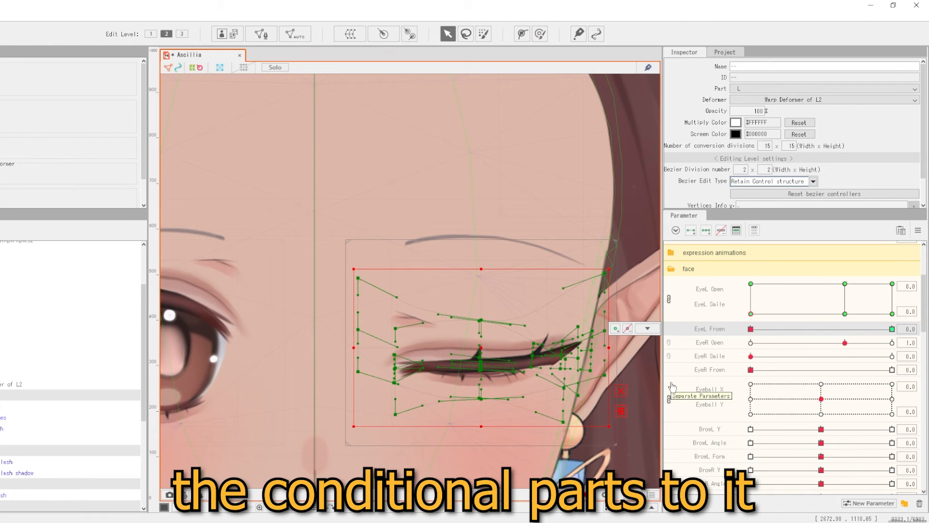
left_click_drag(757, 329, 729, 355)
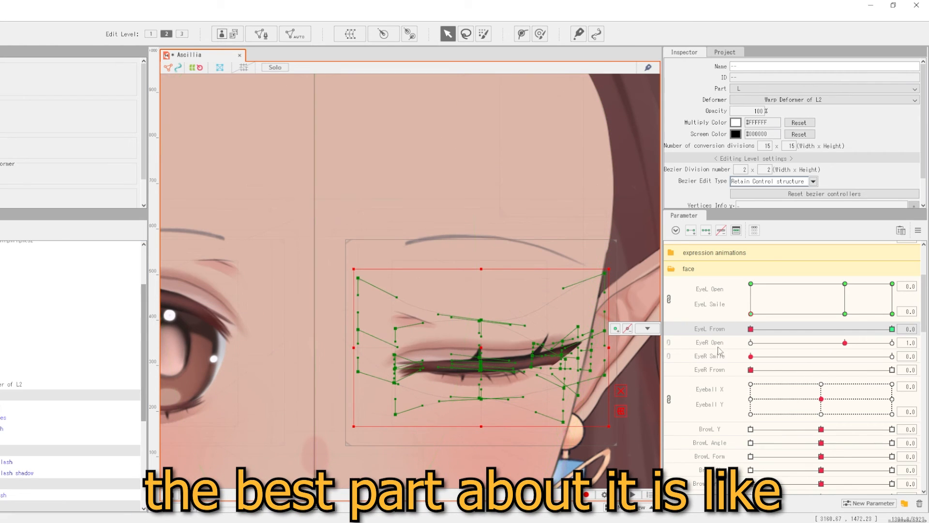
Set BrowR Y to -0.4, select the objects keyed to BrowL Form, and lower BrowL Form to -1.0
scroll(750, 339, "down", 3)
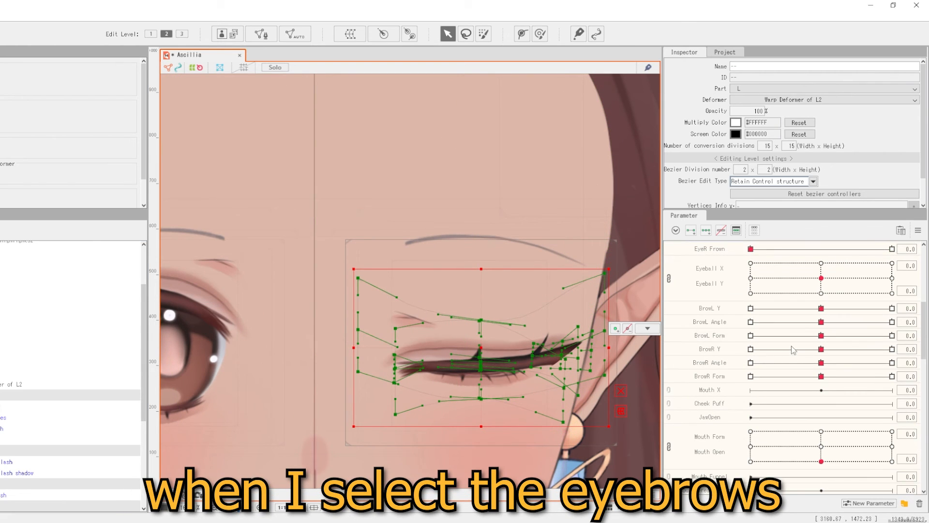
left_click(793, 348)
left_click(799, 334)
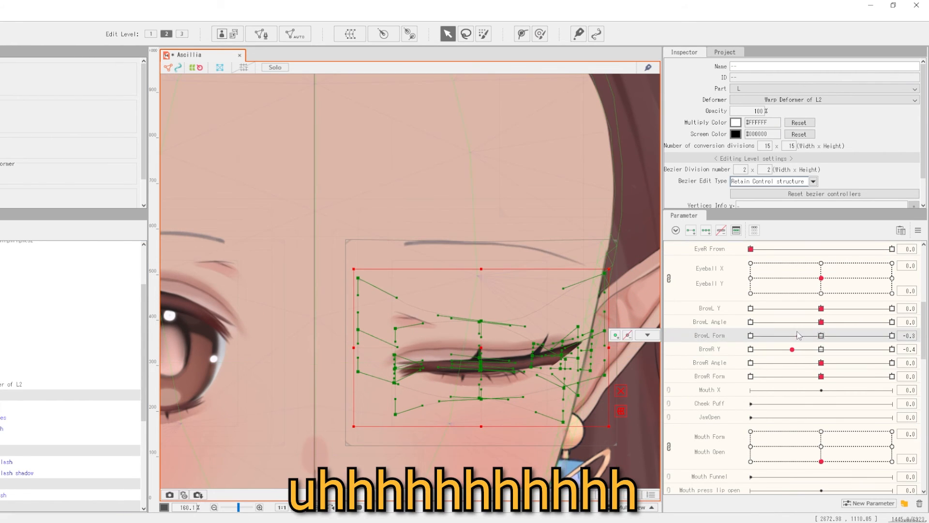
left_click(648, 335)
left_click(654, 336)
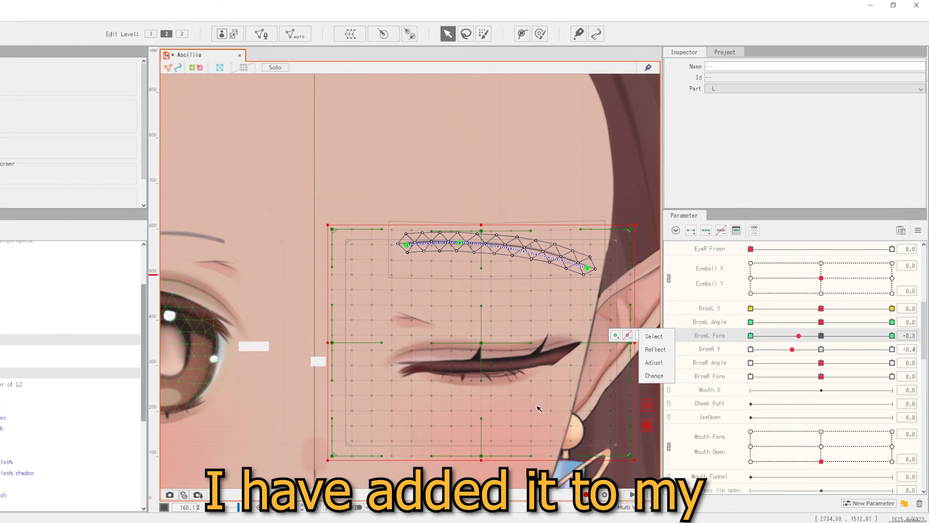
mouse_move(796, 336)
left_mouse_down()
mouse_move(869, 340)
mouse_move(789, 347)
mouse_move(850, 343)
mouse_move(811, 342)
left_mouse_up()
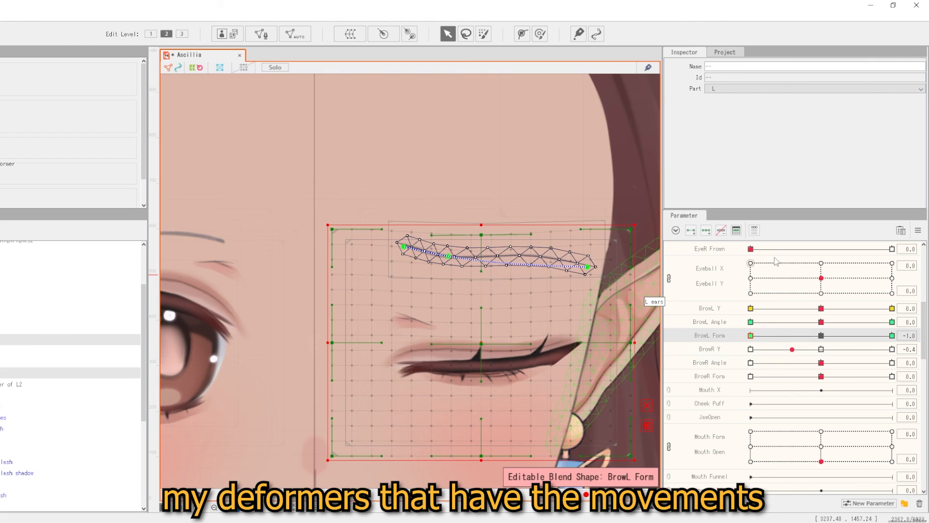
Show only the parameters keyed to the selected left eyebrow objects and return BrowL Form to 0.0, leaving BrowL Angle at 0.0
left_click(754, 230)
left_click_drag(750, 275, 821, 261)
left_click(821, 261)
left_click(822, 275)
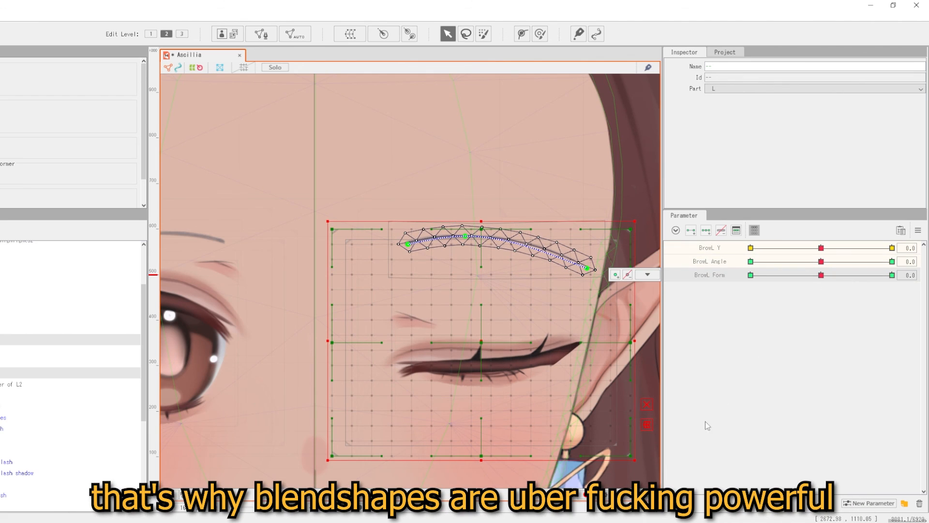